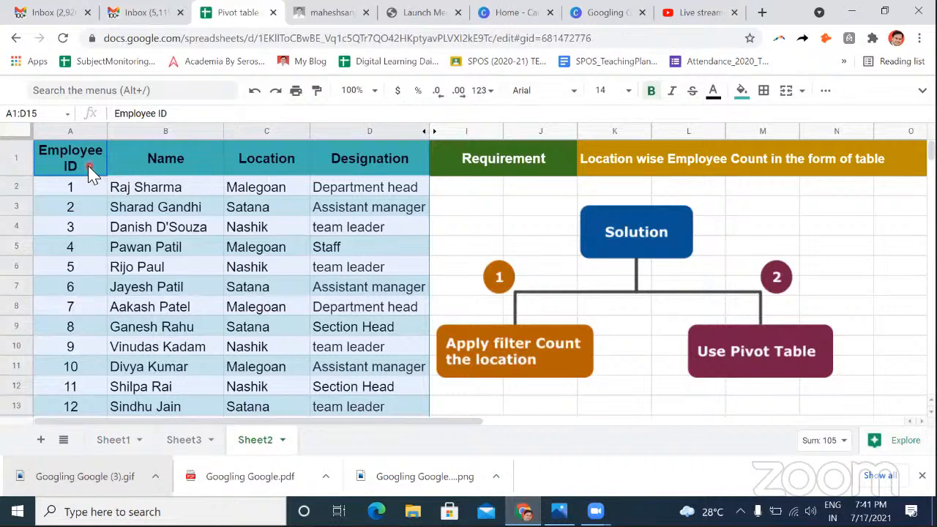
Review the employee table's column headers on Sheet2 and the pivot table basics on Sheet3
click(266, 170)
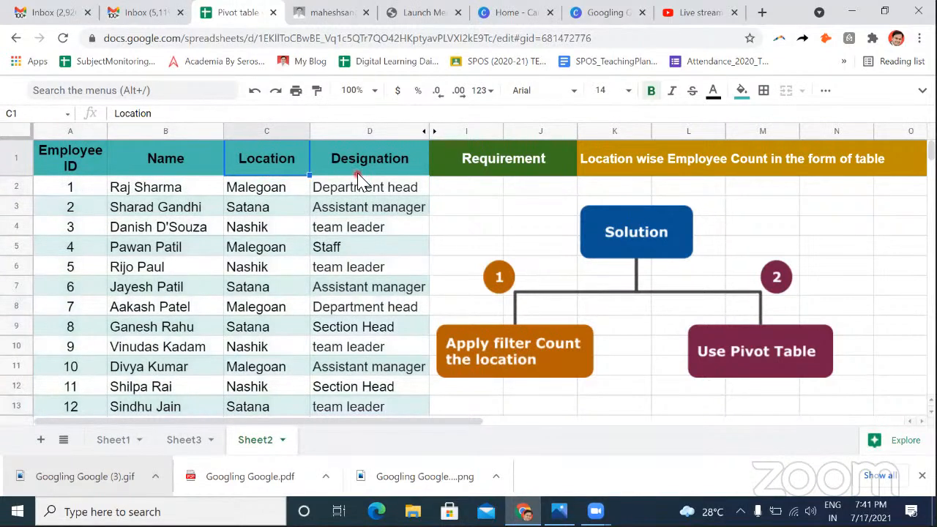
click(358, 173)
click(90, 152)
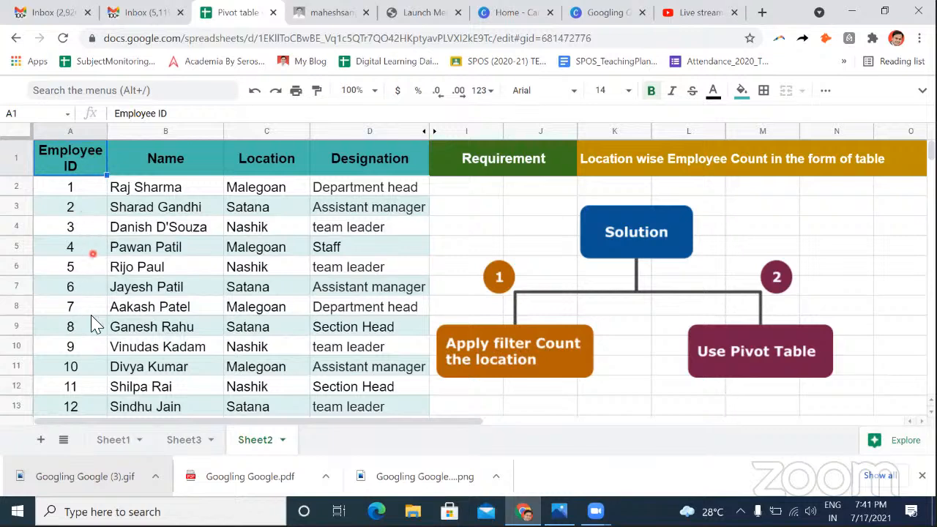
click(194, 442)
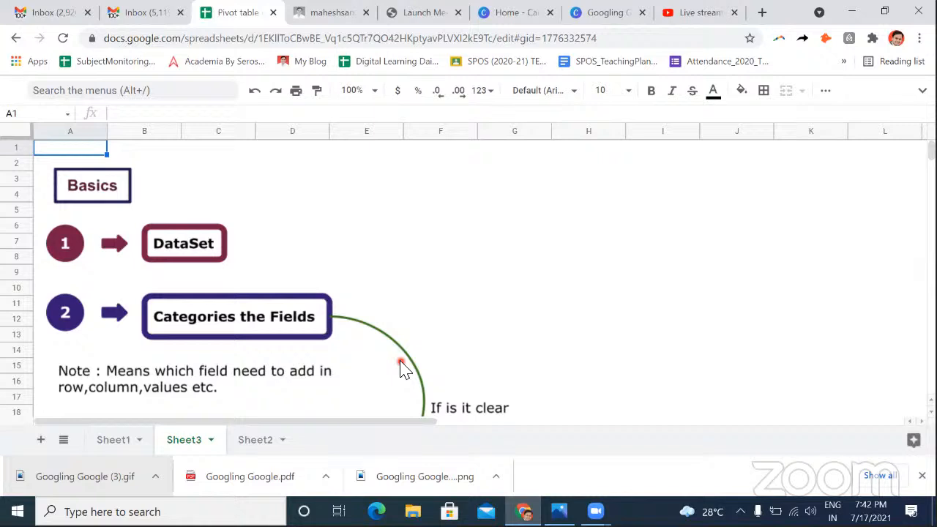
Create a pivot table in a new sheet from the employee data in Sheet2, range A1:D15
click(251, 441)
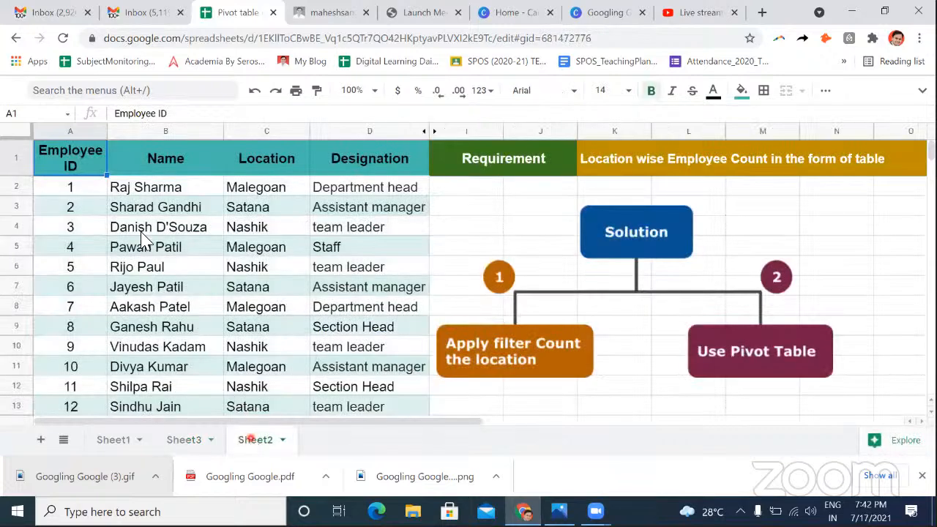
drag(86, 159, 218, 202)
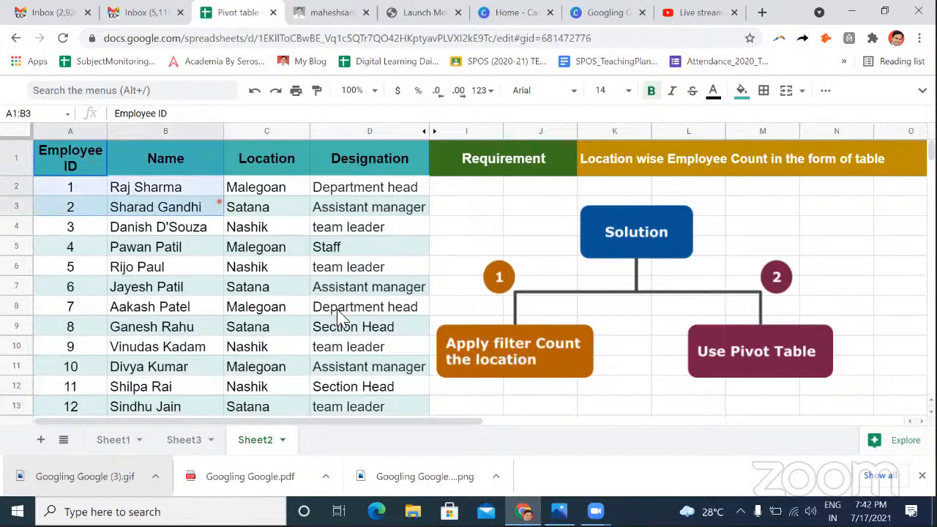
drag(338, 318, 363, 234)
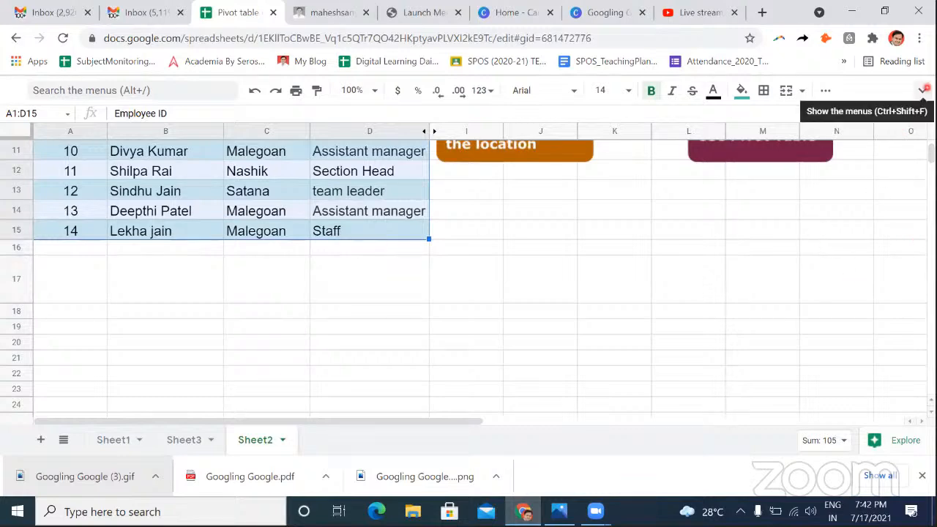
click(924, 89)
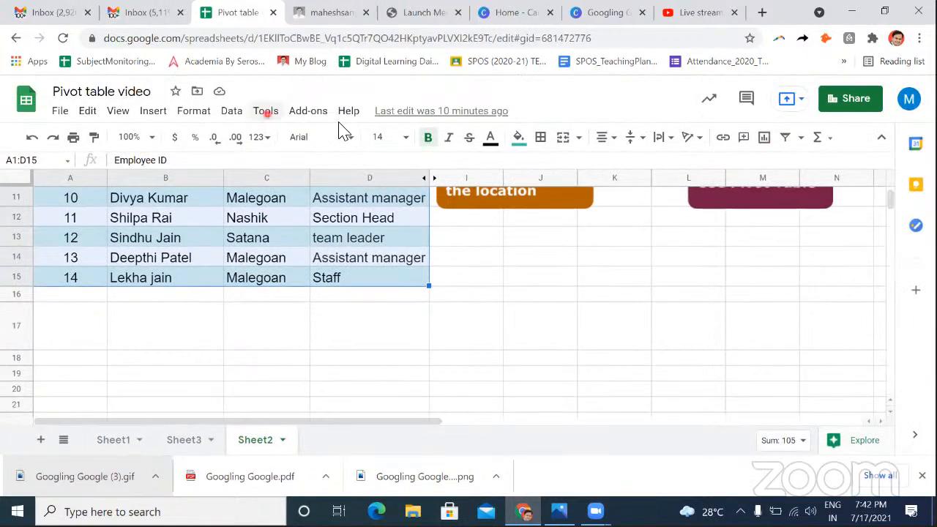
click(231, 110)
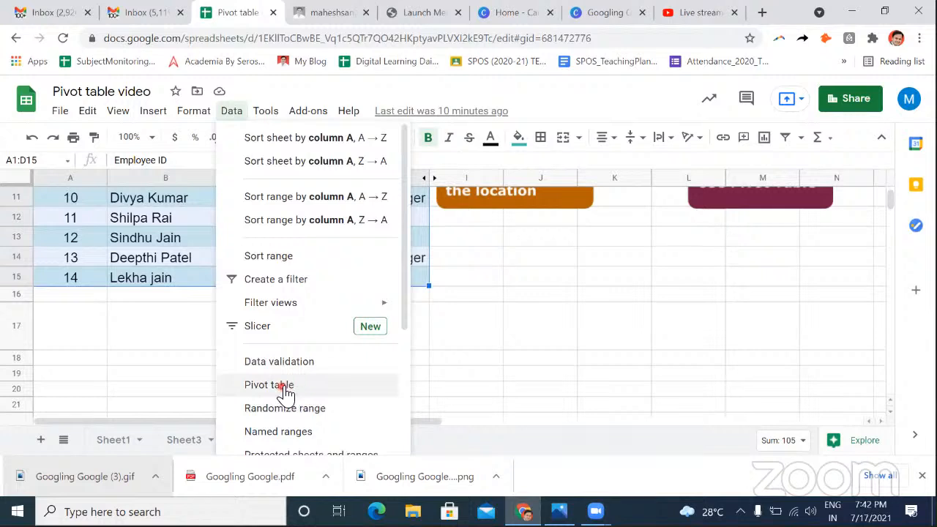
click(284, 387)
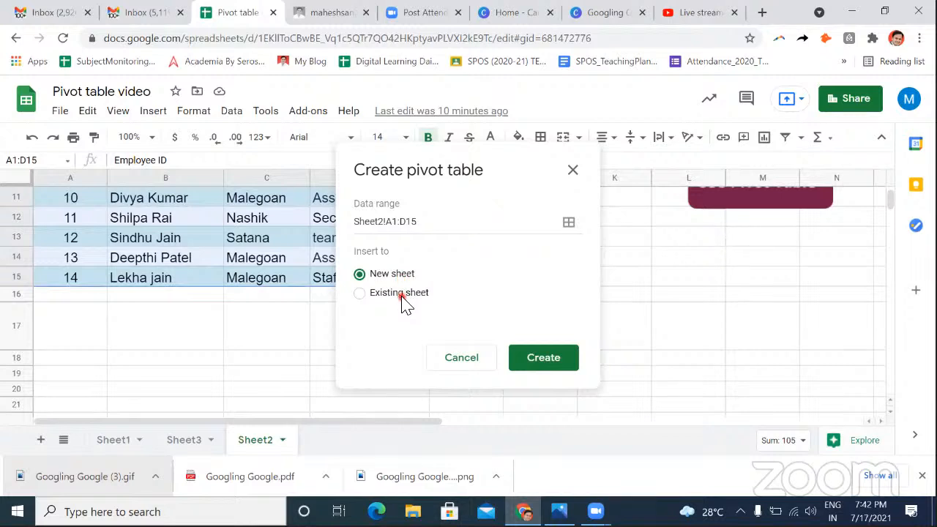
click(540, 362)
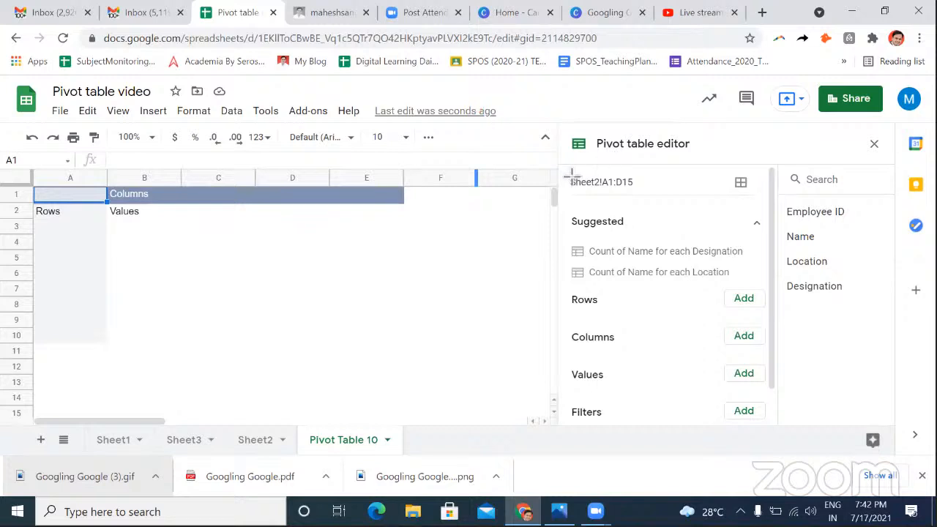
Examine the pivot table editor's sections and suggestions, and check the source fields on Sheet2
mouse_move(560, 128)
mouse_down()
mouse_move(708, 212)
mouse_move(776, 369)
mouse_move(776, 425)
mouse_up()
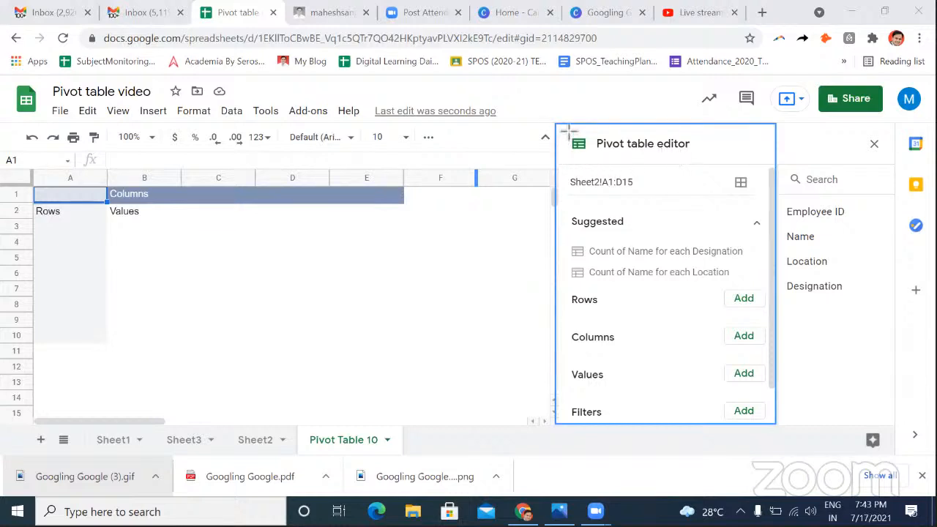
drag(558, 205, 772, 287)
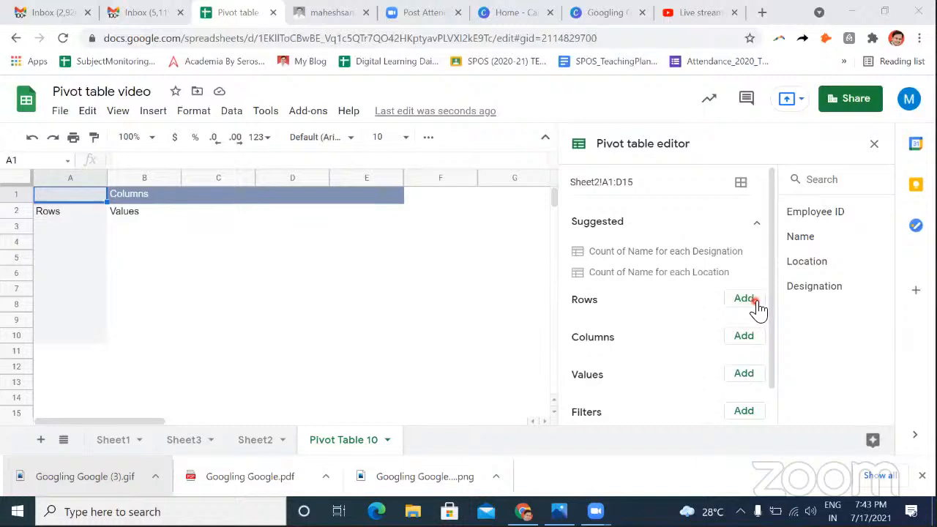
click(256, 440)
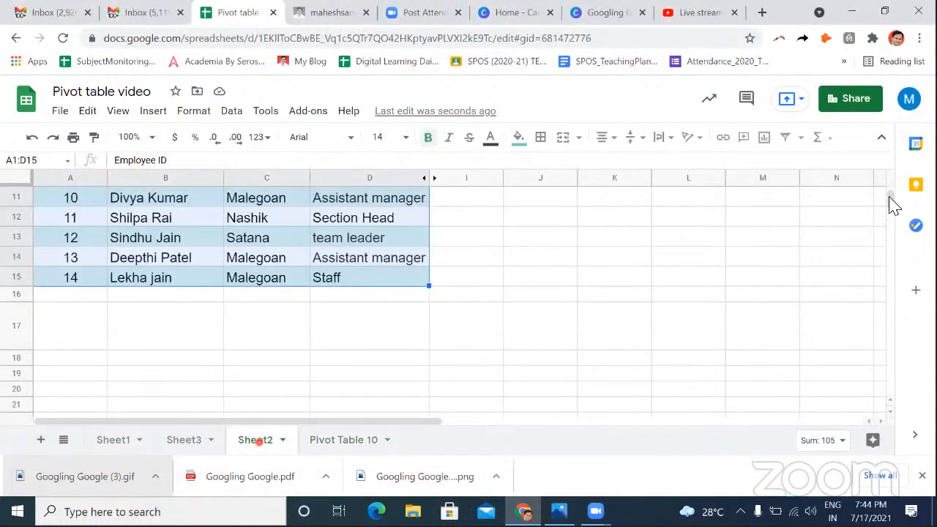
scroll(892, 187, up, 5)
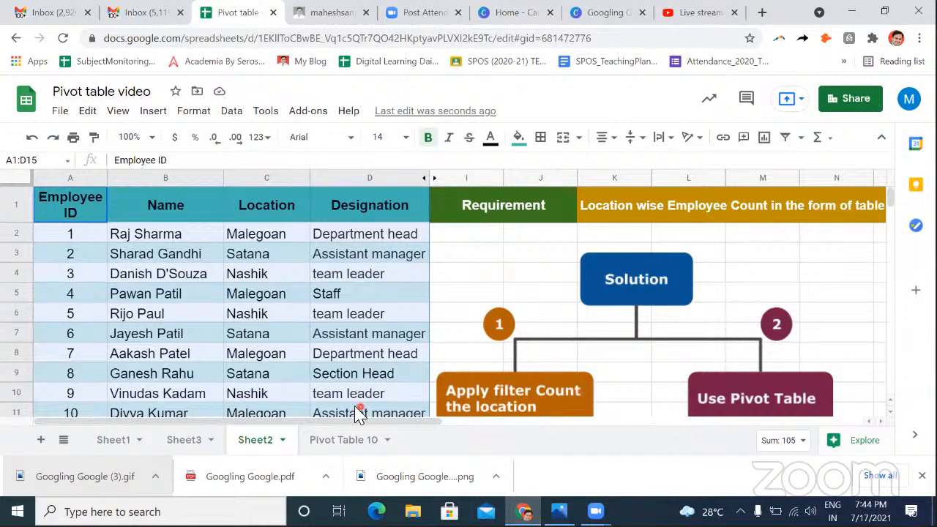
Add Location as the row field of the new pivot table
click(345, 439)
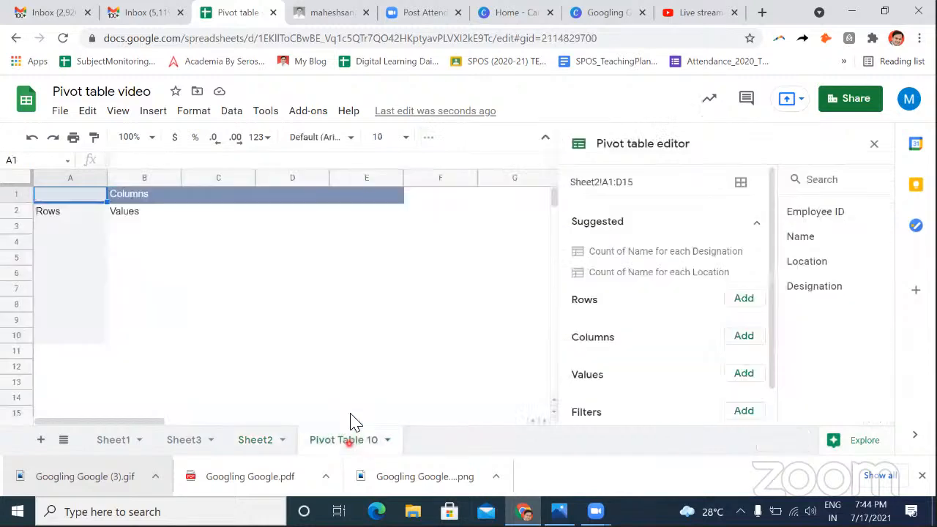
click(745, 300)
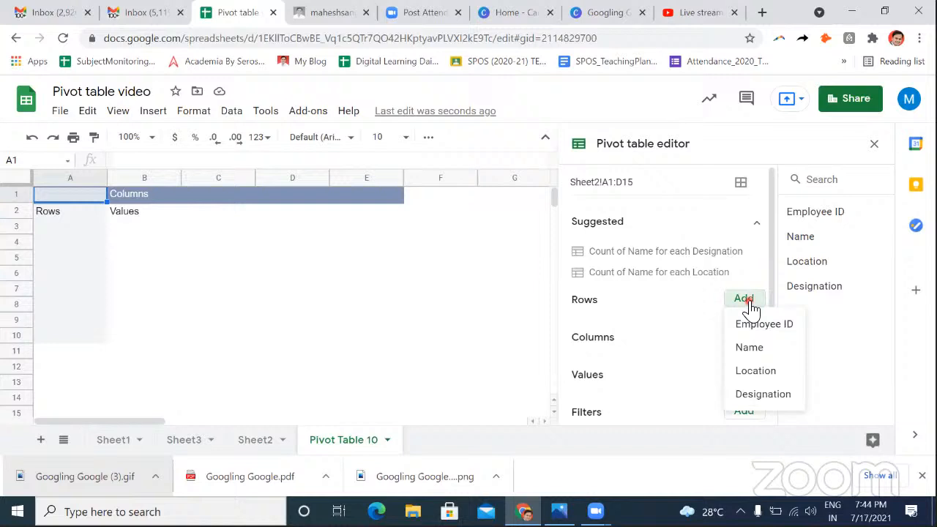
click(761, 372)
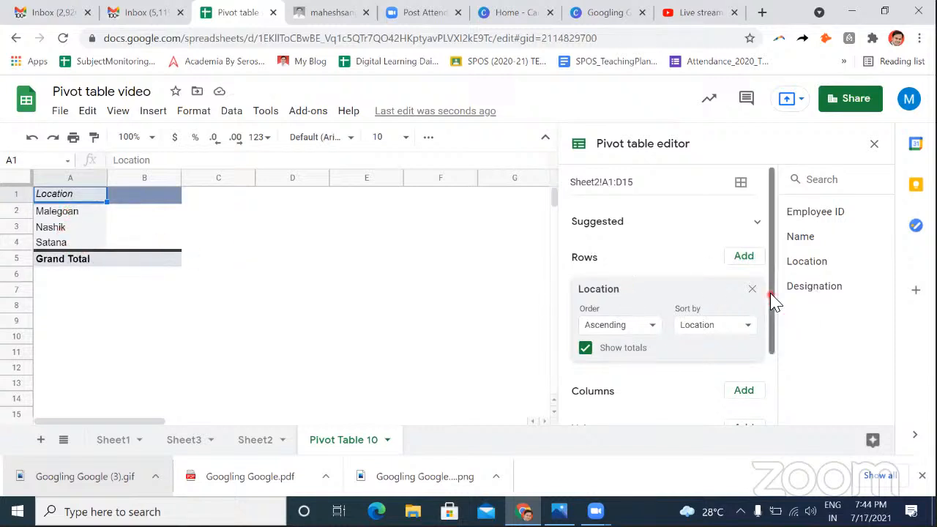
Try descending order for the Location rows and return them to ascending order
drag(774, 300, 773, 327)
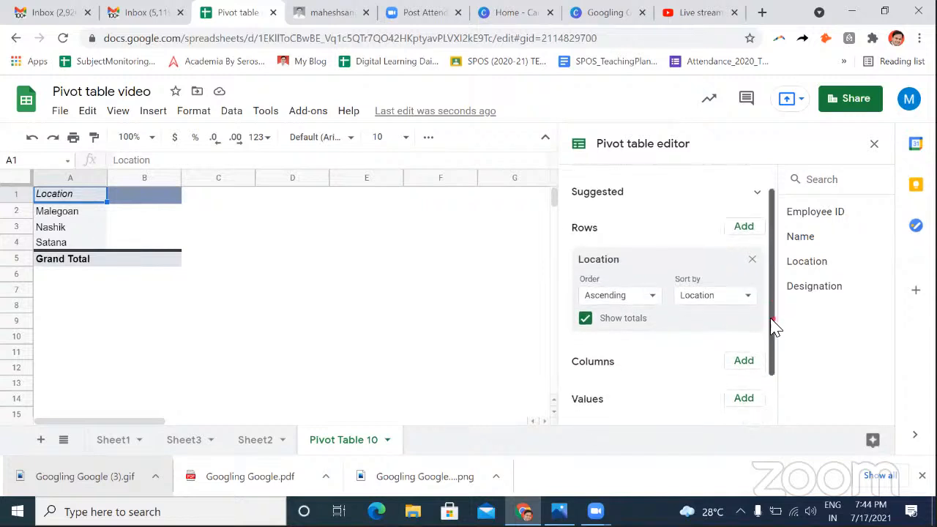
click(651, 299)
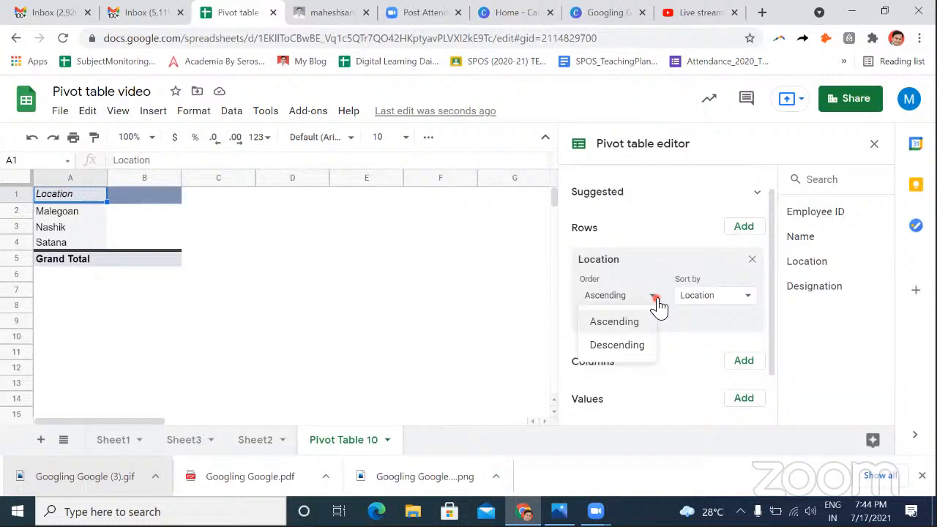
click(624, 345)
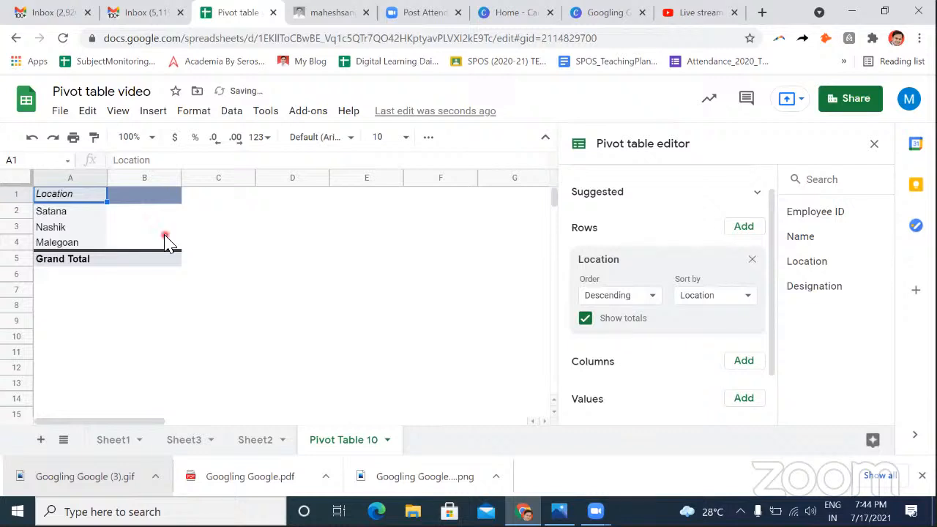
click(642, 296)
click(617, 321)
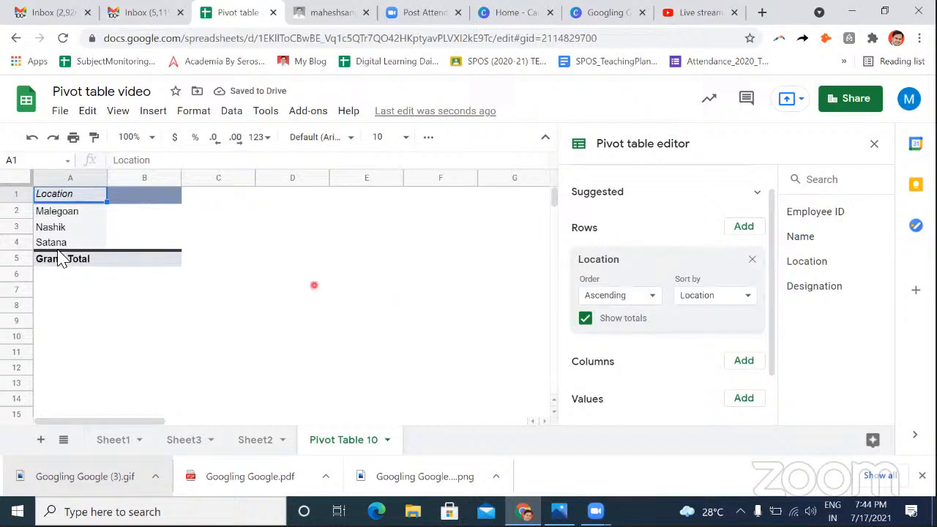
Try hiding the totals of the Location rows and turn them back on
click(586, 319)
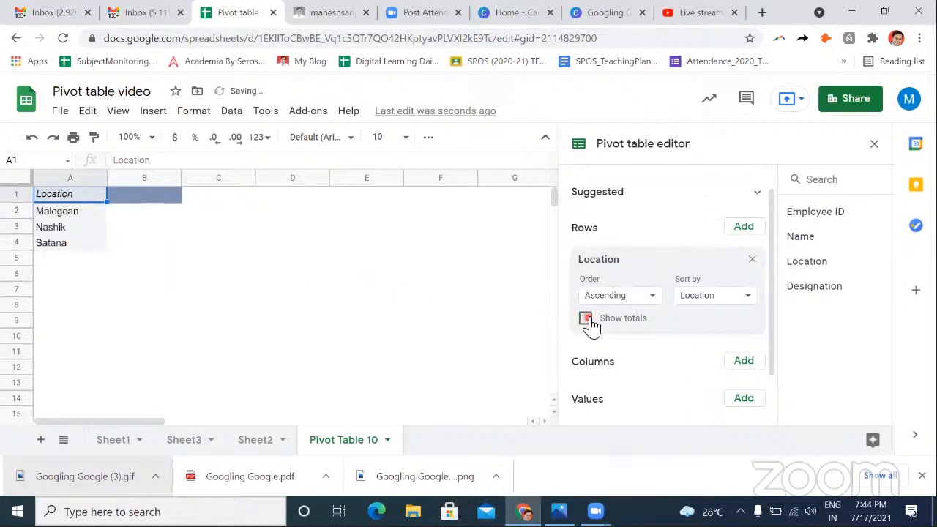
click(586, 320)
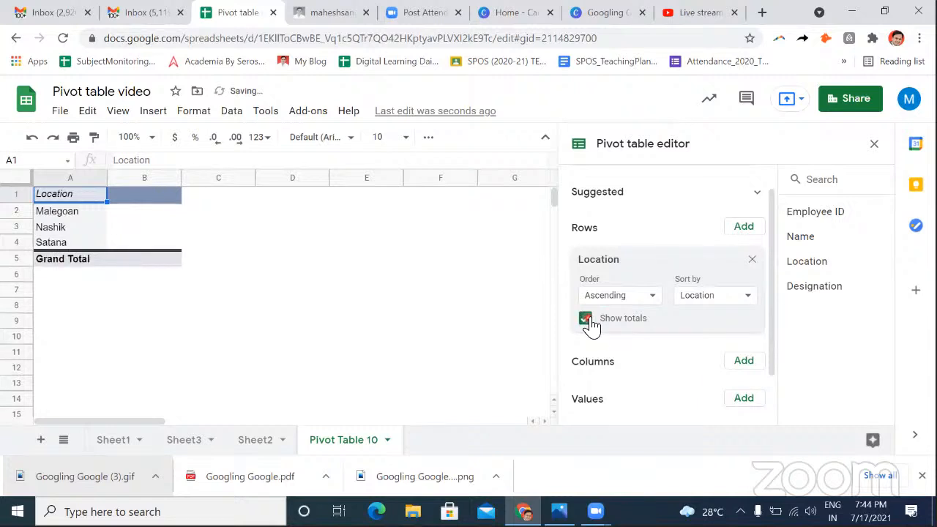
click(587, 319)
click(586, 319)
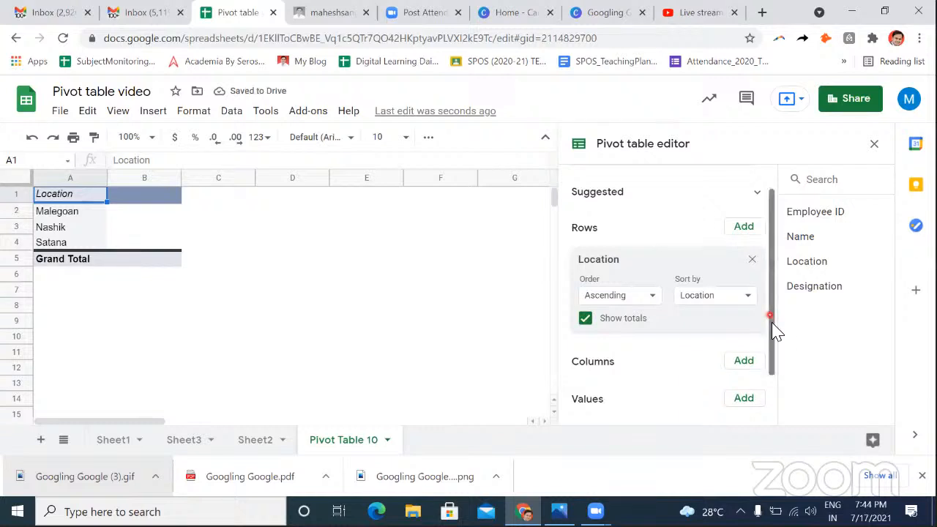
Add Employee ID as the value field of the pivot table
drag(772, 323, 778, 363)
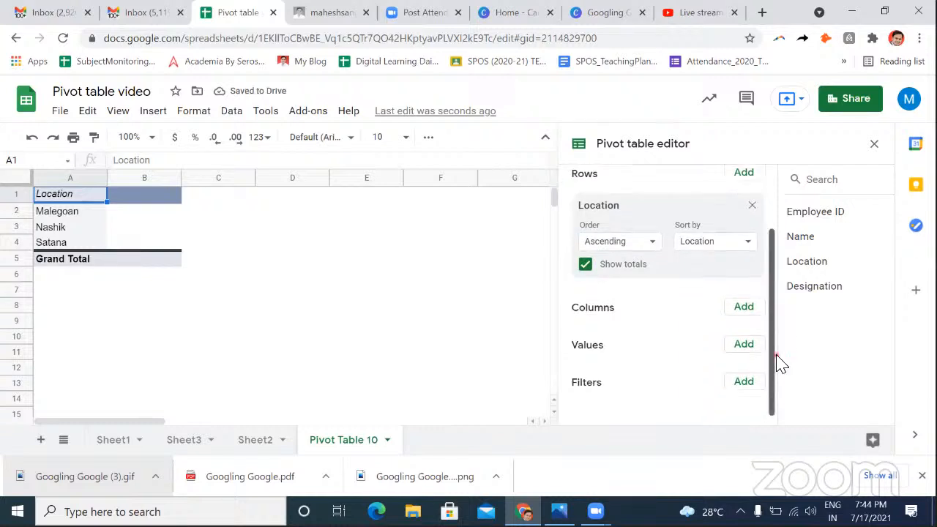
click(738, 357)
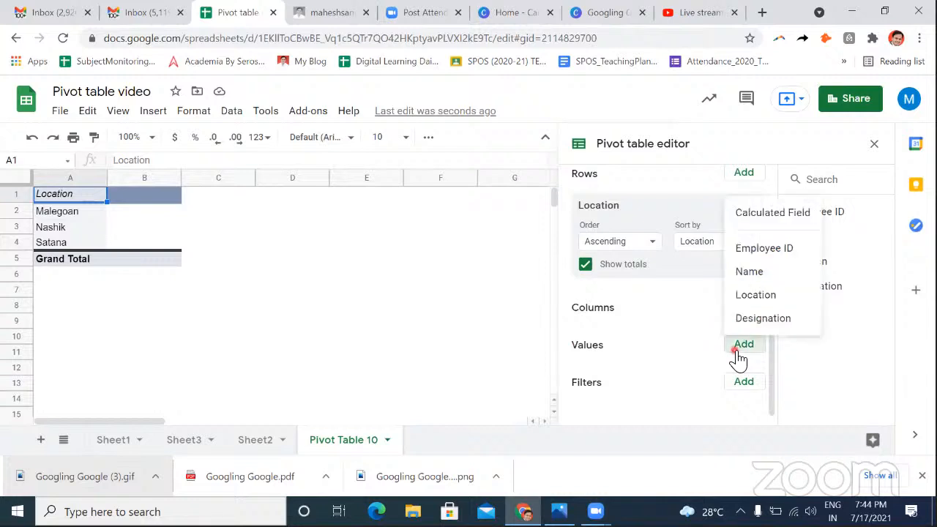
click(768, 250)
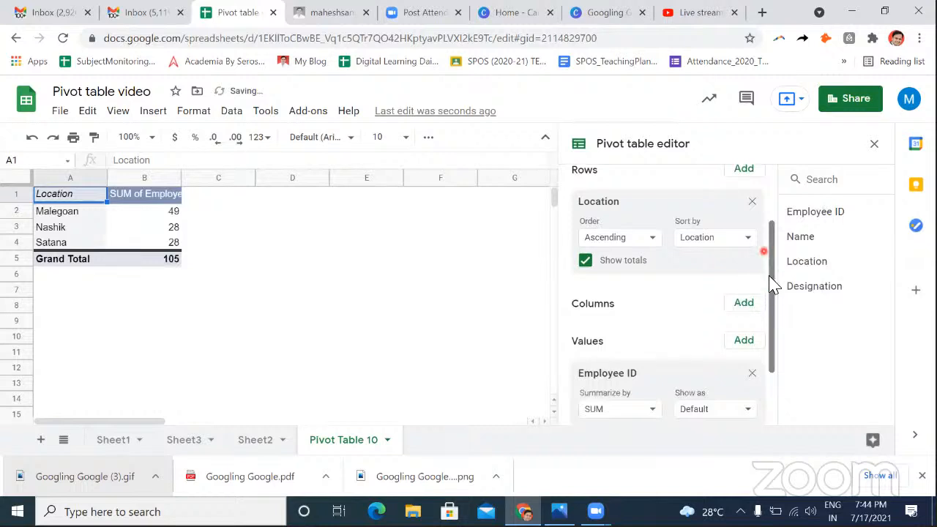
Try summarizing the Employee ID values by COUNT and switch them back to SUM
scroll(775, 329, down, 1)
drag(773, 322, 772, 332)
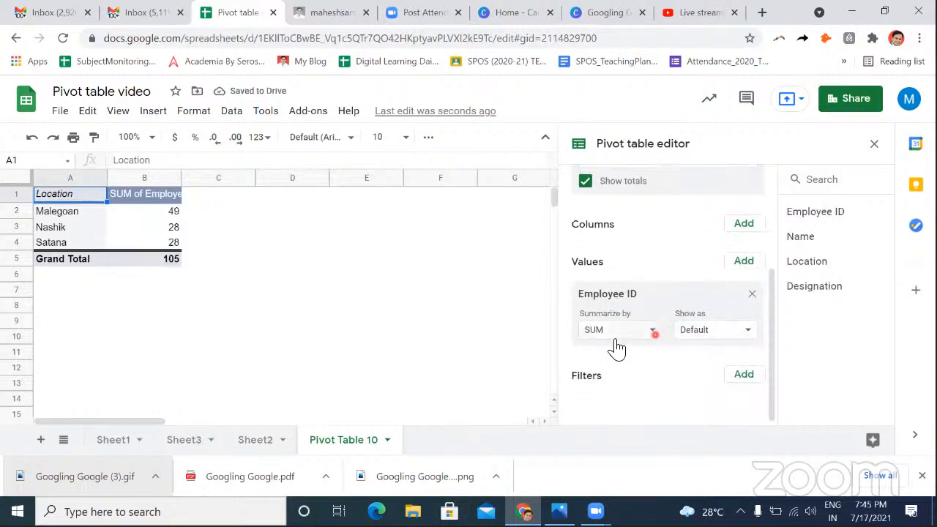
click(653, 335)
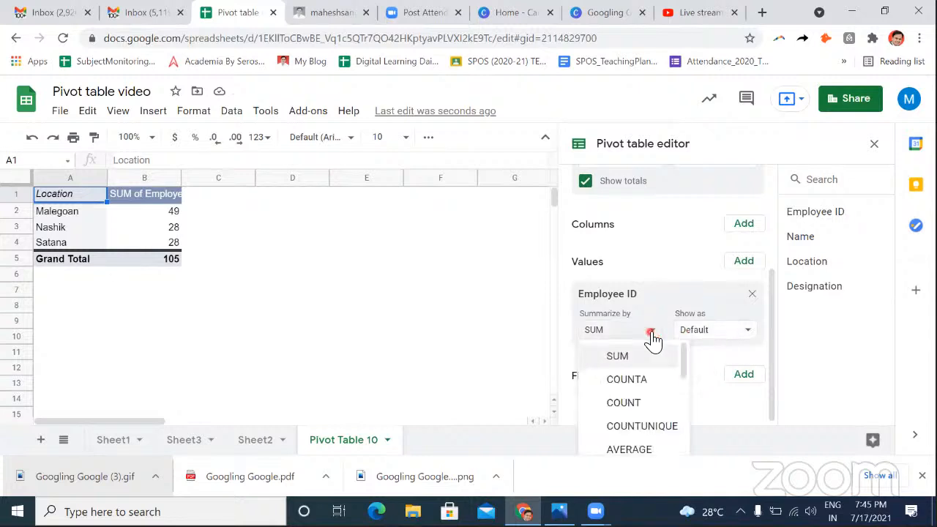
click(641, 404)
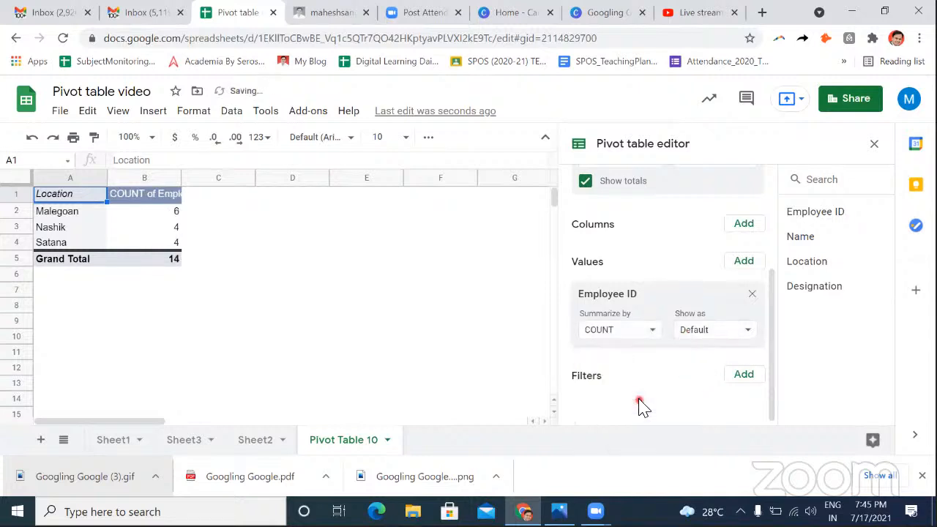
click(652, 329)
click(617, 355)
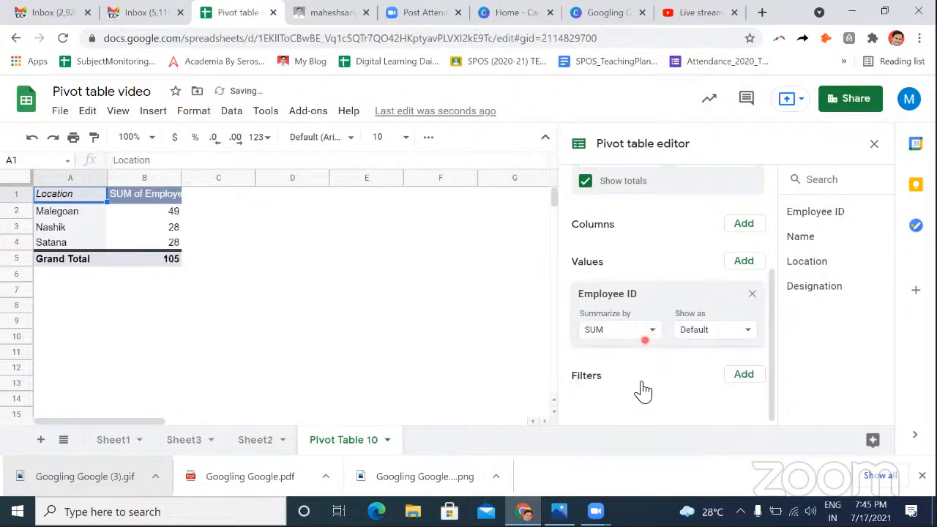
Summarize the Employee ID values by COUNTA and widen column B to fit its full header
click(651, 329)
click(636, 380)
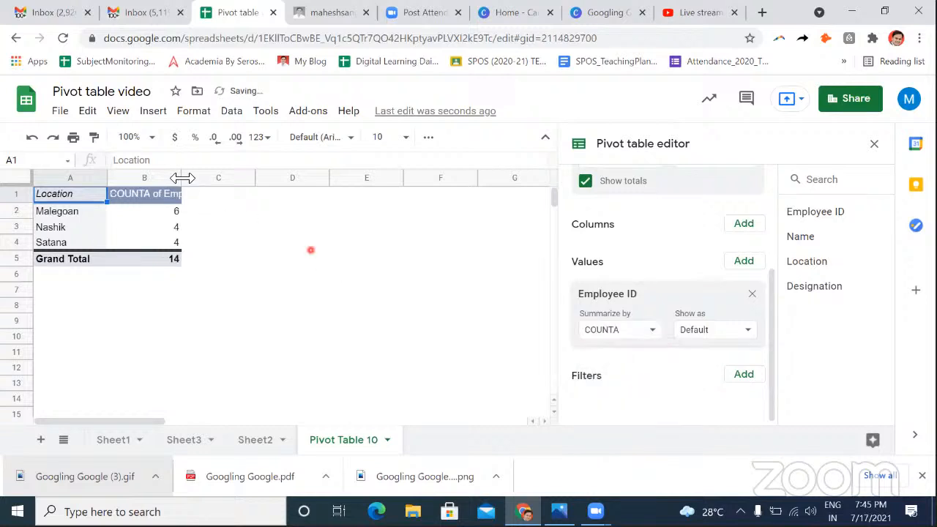
drag(239, 184, 239, 184)
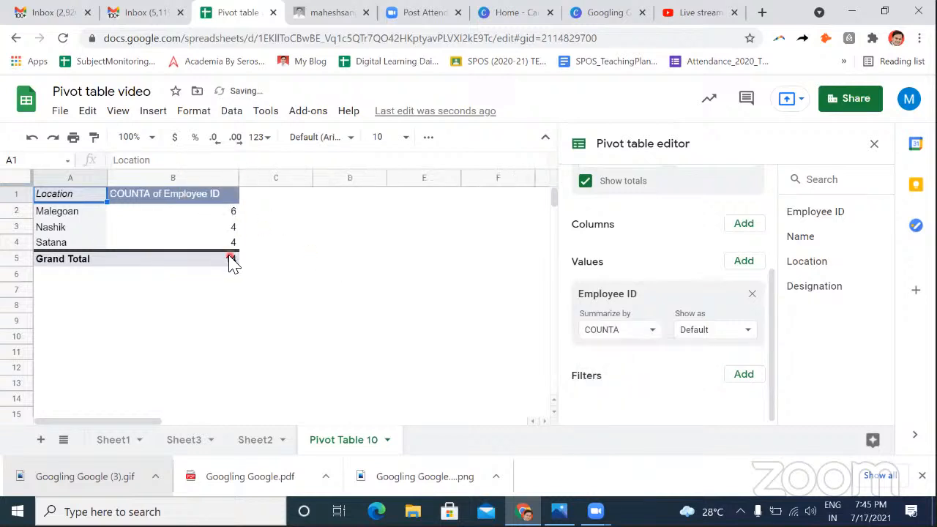
Inspect the grand total and the employee counts for Malegoan and Nashik in the pivot table
click(229, 261)
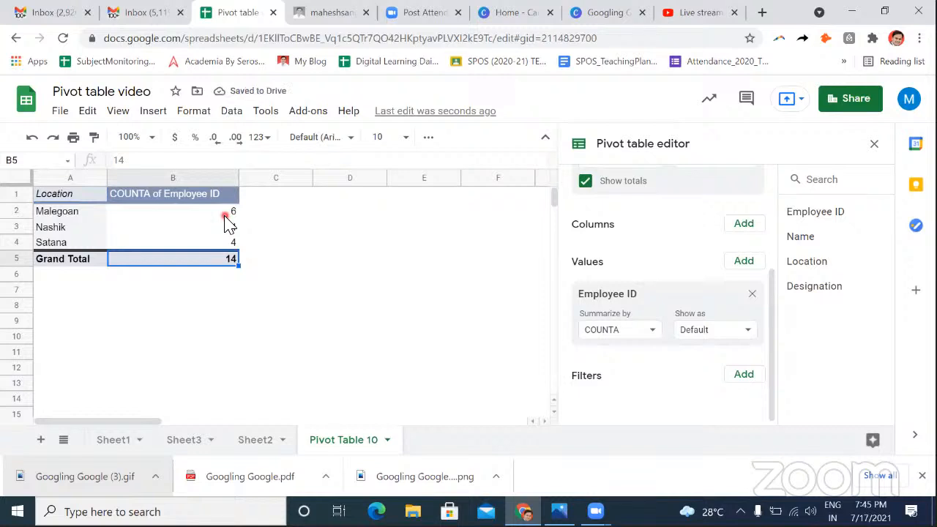
click(226, 212)
click(223, 230)
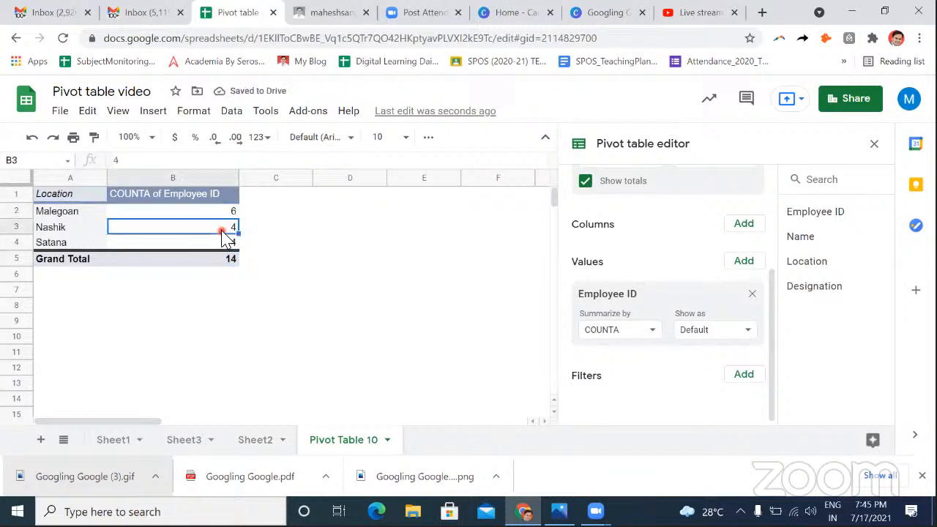
Remove Employee ID from the values and Location from the rows of the pivot table
click(221, 243)
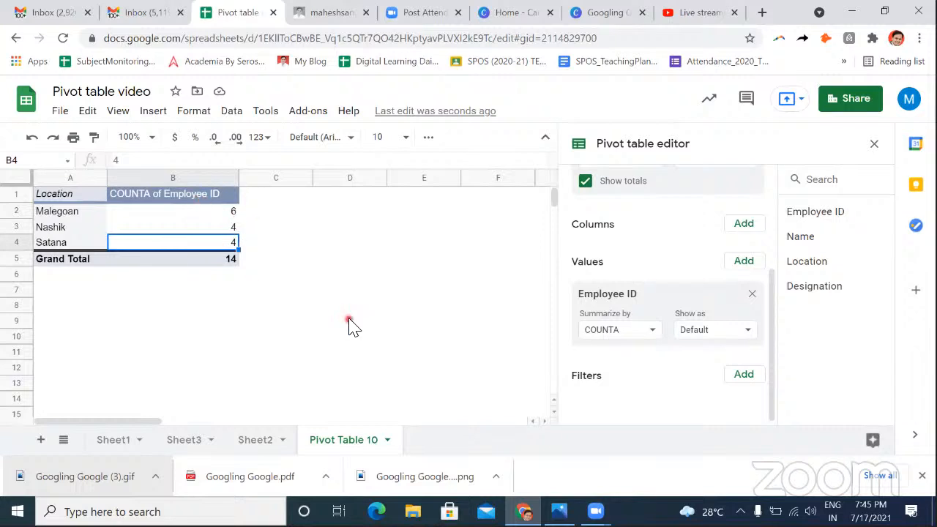
click(752, 294)
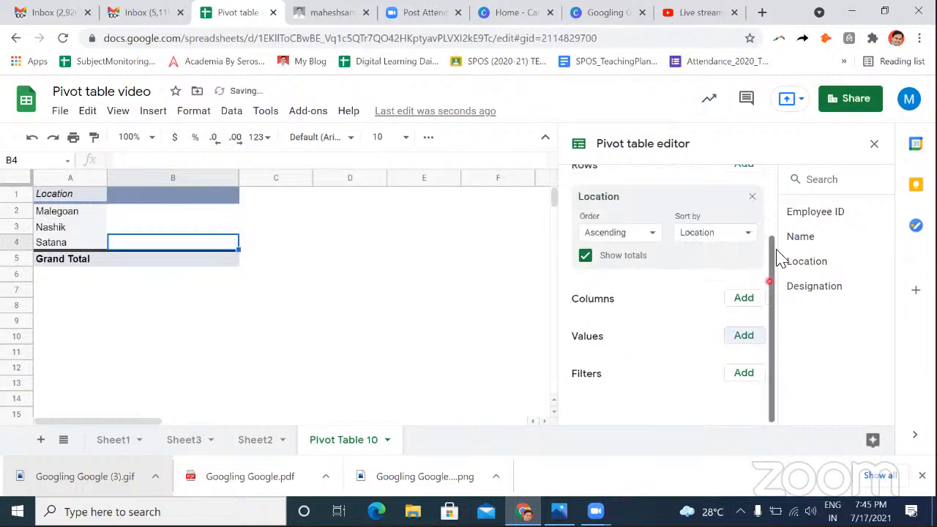
scroll(775, 252, up, 2)
click(752, 254)
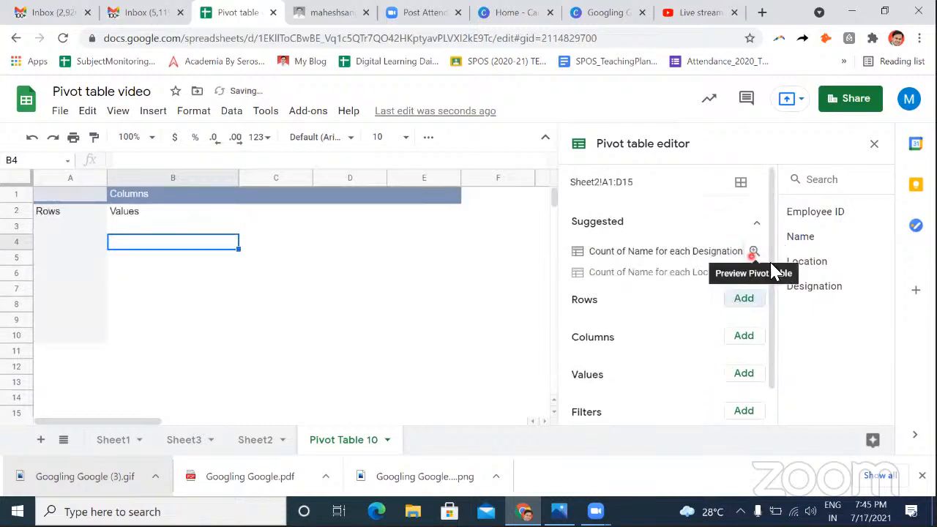
Add Designation as the row field of the pivot table and widen column A to fit the designation names
drag(772, 277, 769, 304)
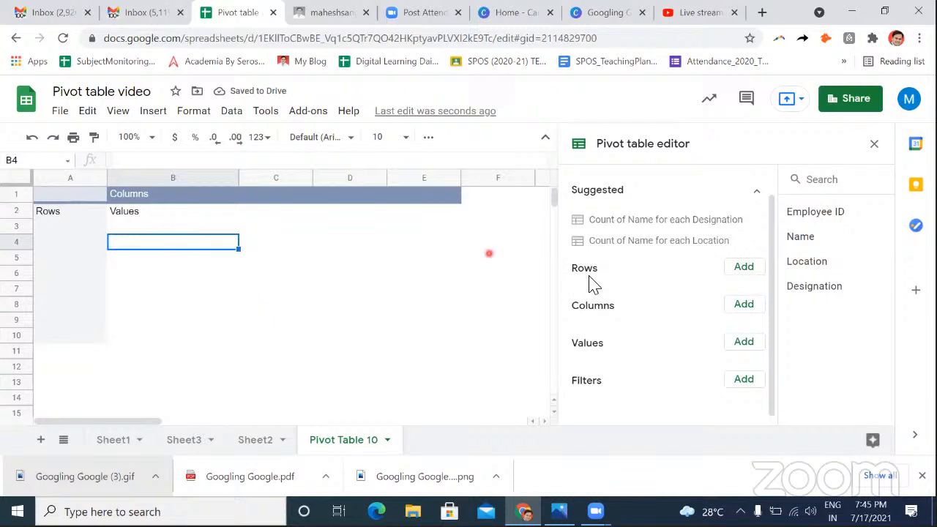
click(745, 270)
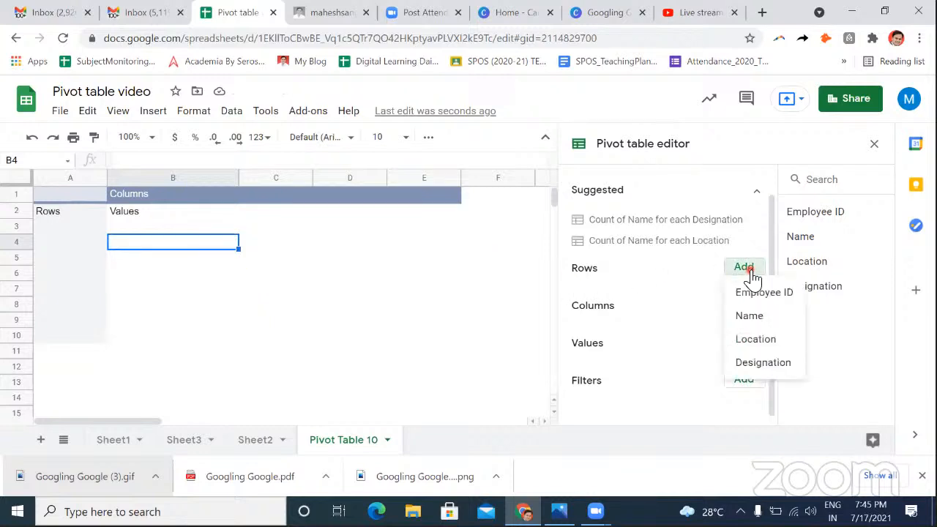
click(747, 365)
drag(107, 178, 158, 178)
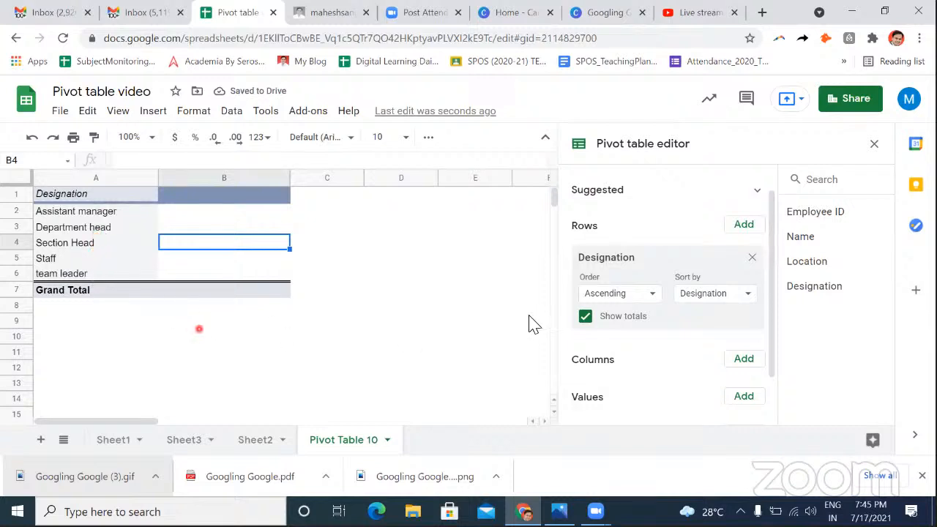
Add Location as the column field and Employee ID as the value field of the pivot table
click(751, 363)
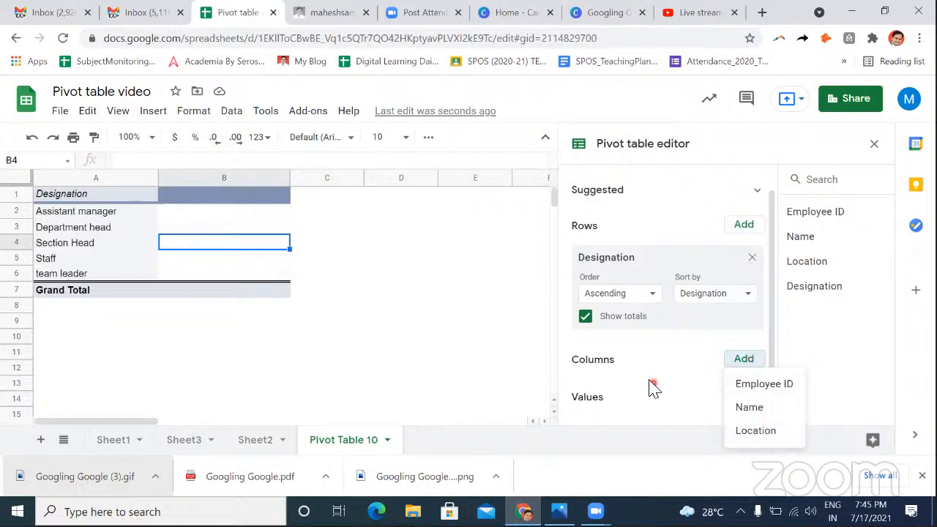
click(745, 431)
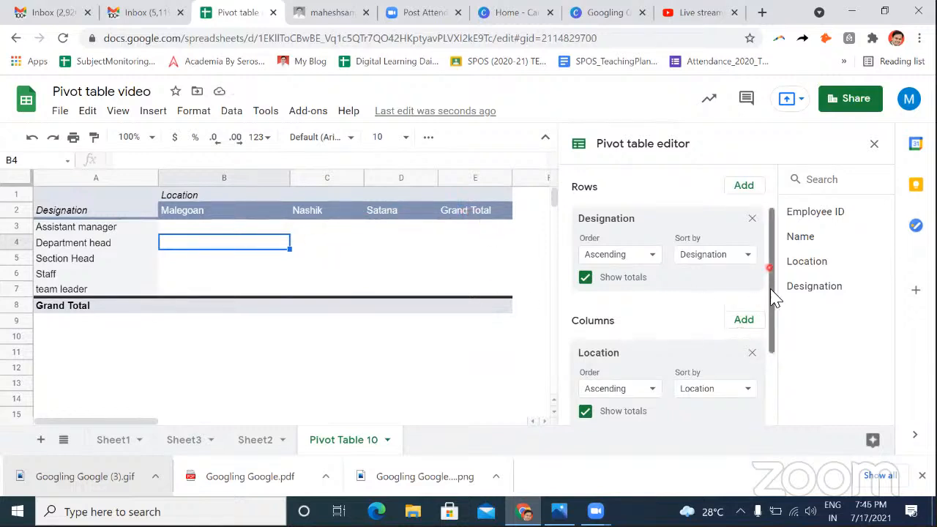
scroll(777, 322, down, 3)
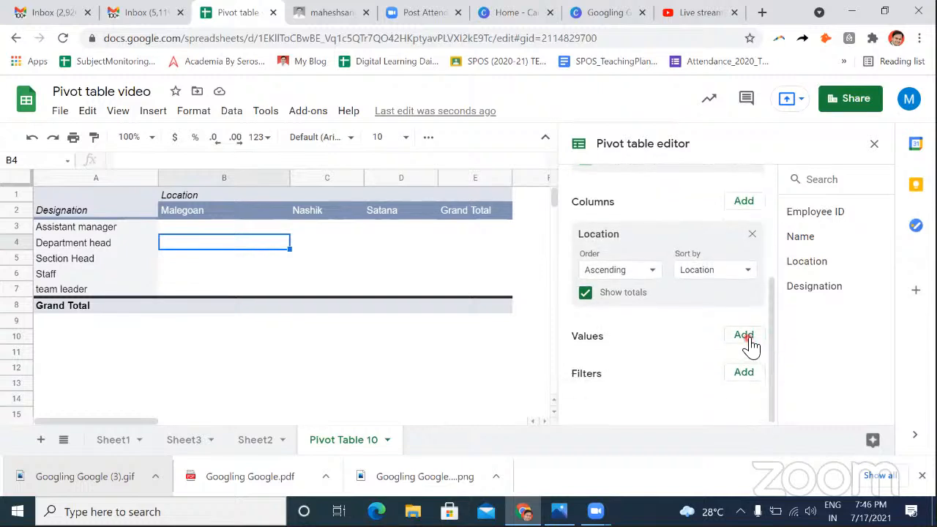
click(743, 336)
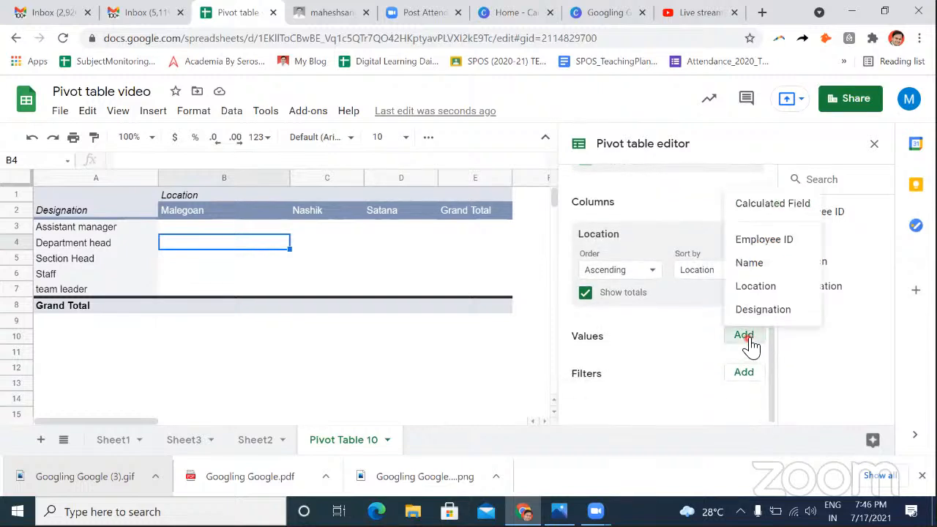
click(768, 242)
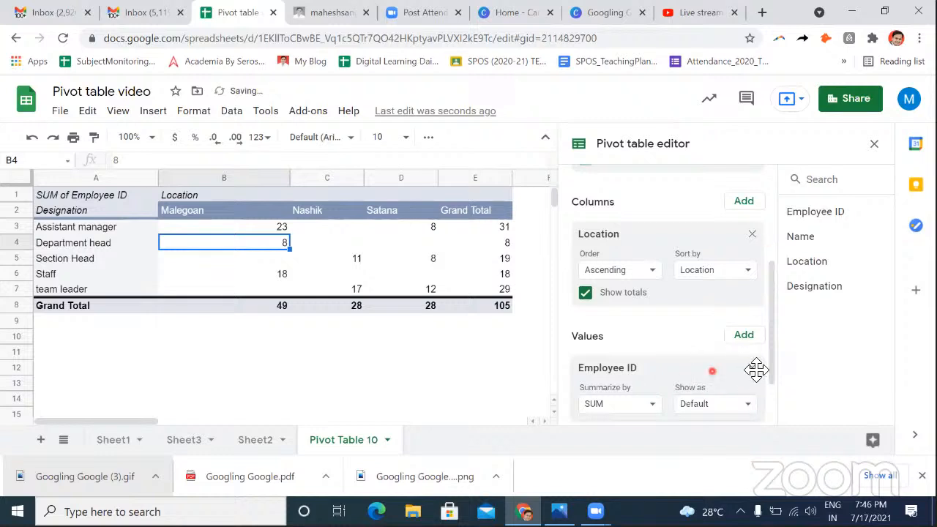
Summarize the Employee ID values by COUNTA
scroll(761, 375, down, 1)
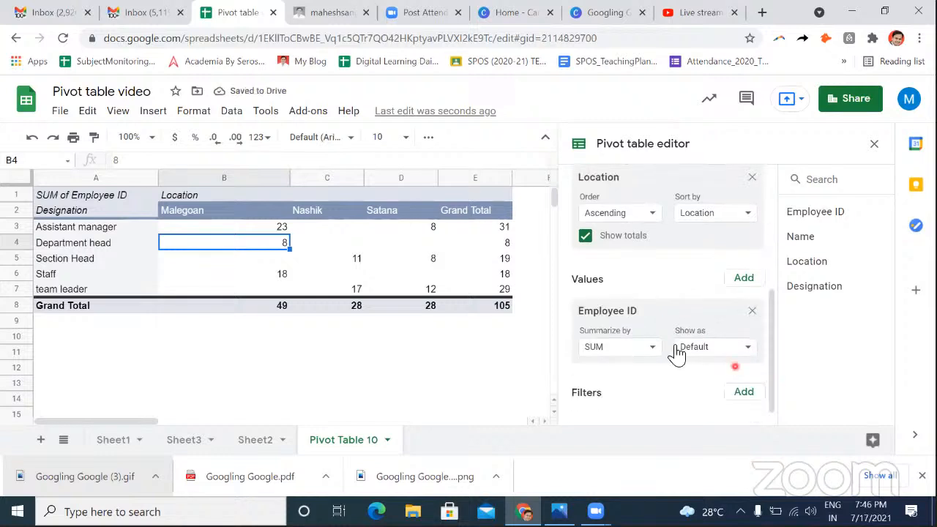
click(654, 350)
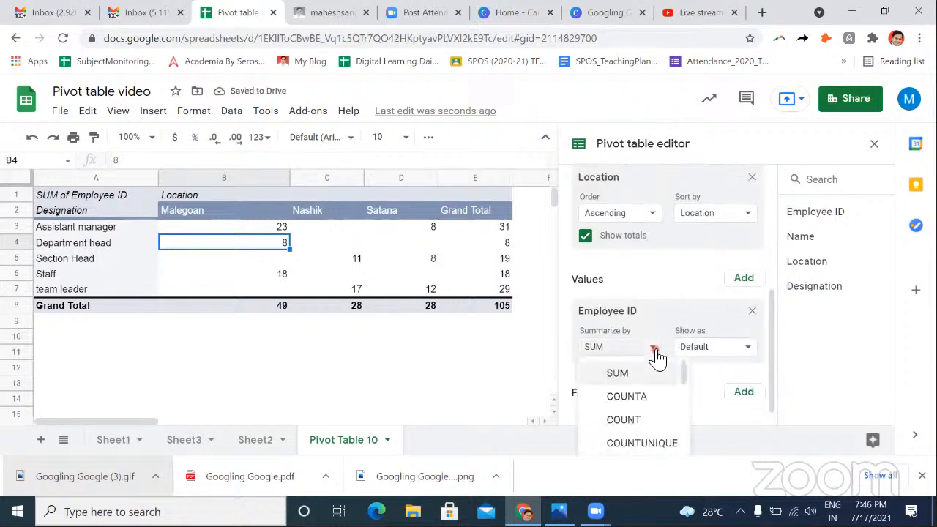
click(627, 397)
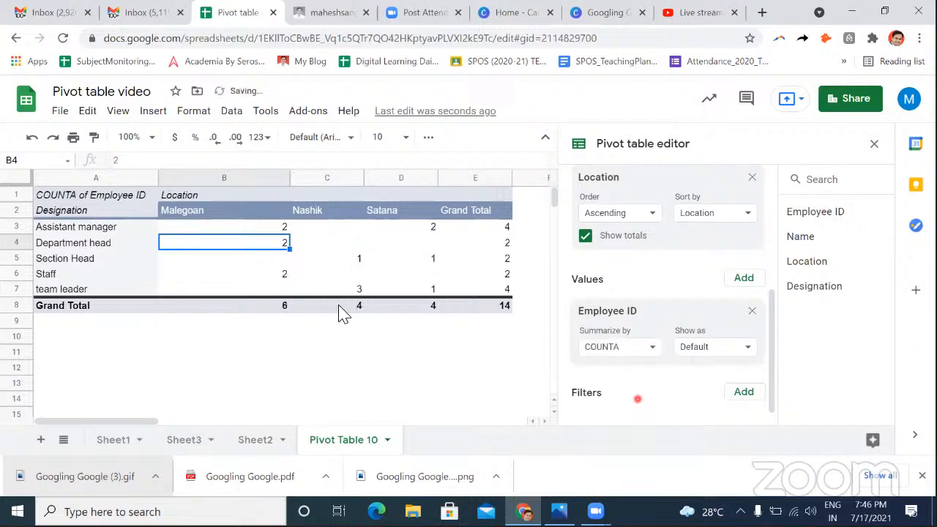
Inspect the pivot table's employee counts per designation and location, including the Malegoan total and the assistant manager total
click(268, 228)
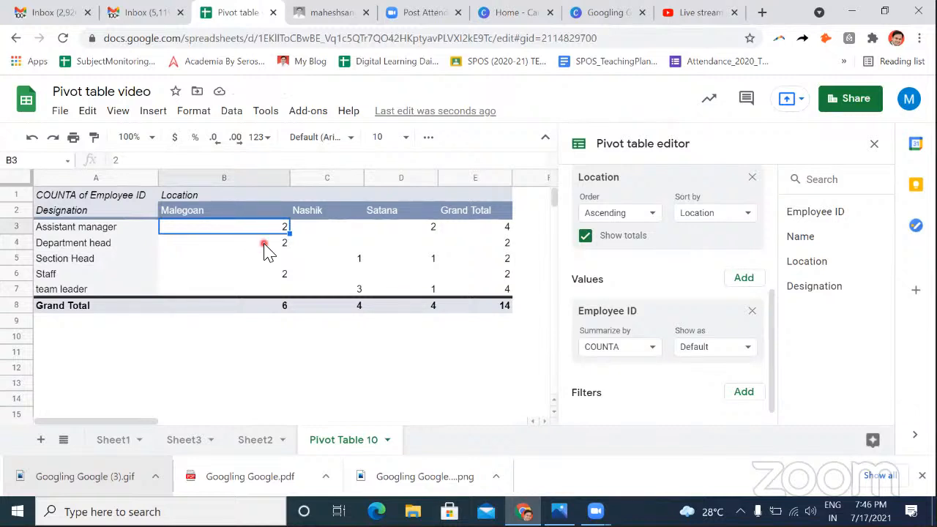
click(265, 310)
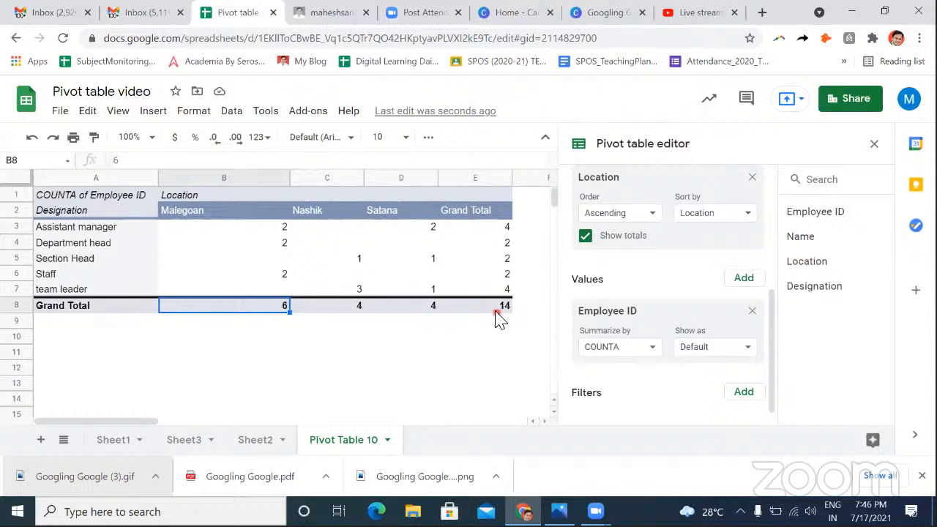
click(500, 231)
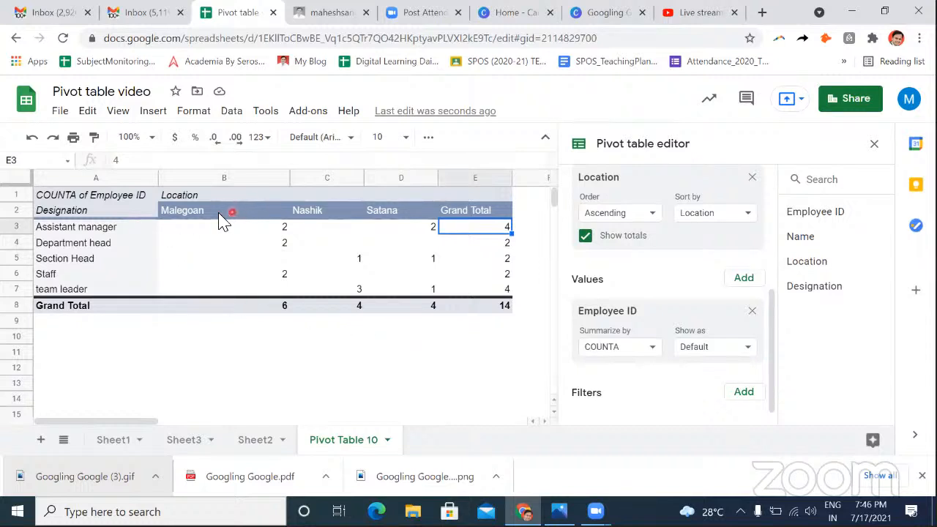
drag(132, 212, 511, 311)
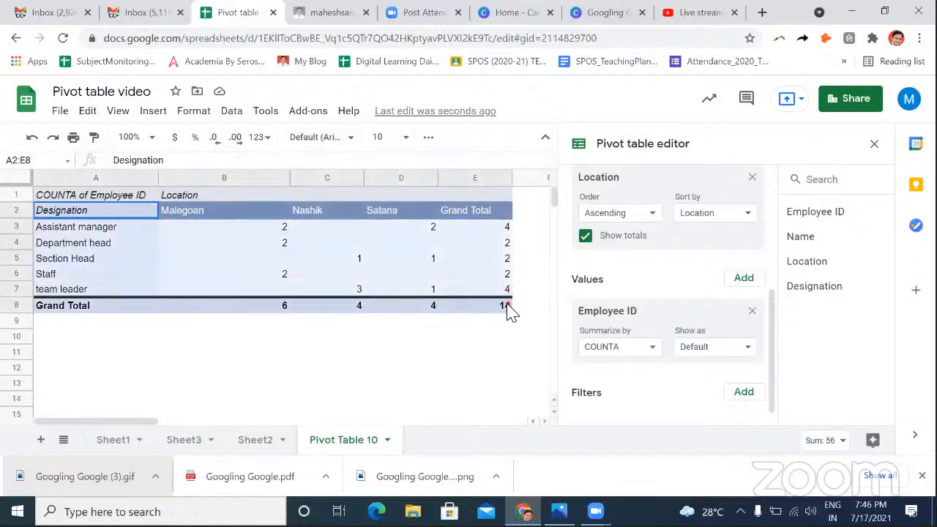
click(414, 243)
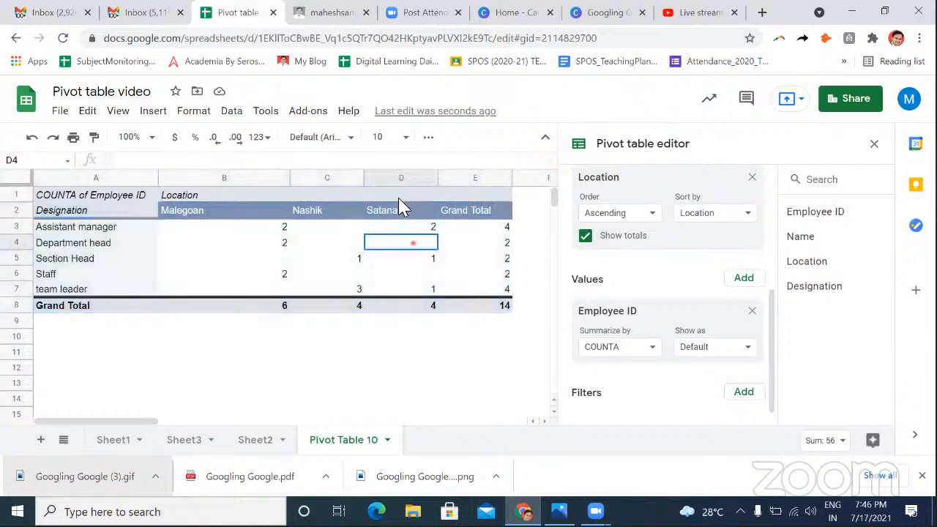
Add a Location filter to the pivot table that excludes Satana and keeps Malegoan and Nashik
drag(774, 366, 776, 379)
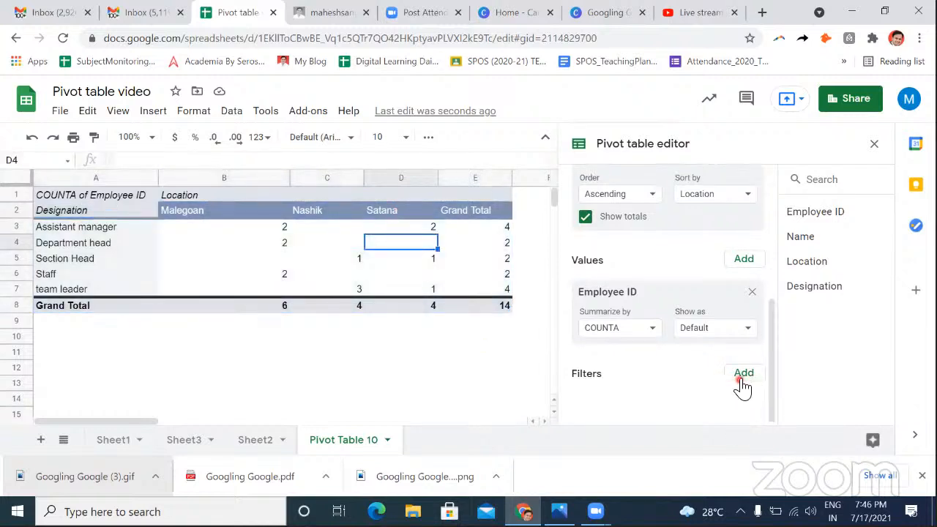
click(742, 380)
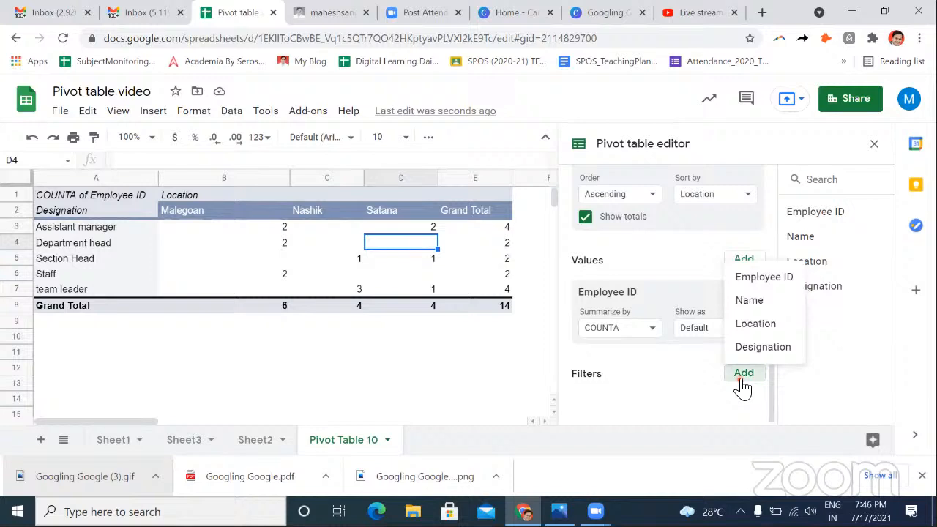
click(756, 324)
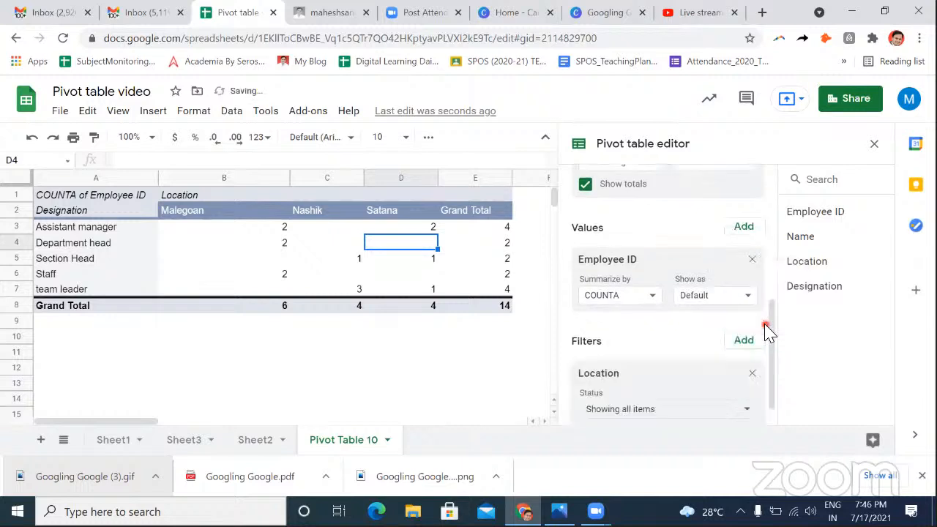
scroll(777, 351, down, 1)
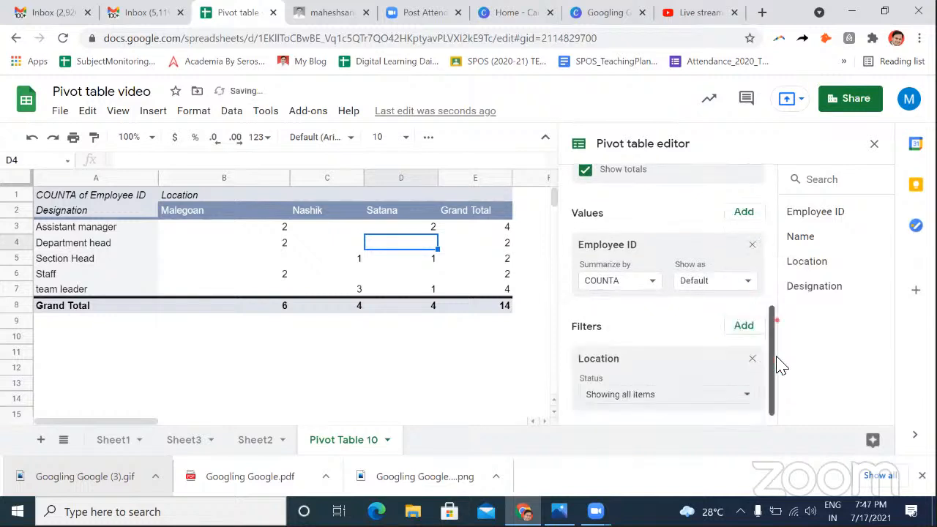
click(747, 389)
click(666, 366)
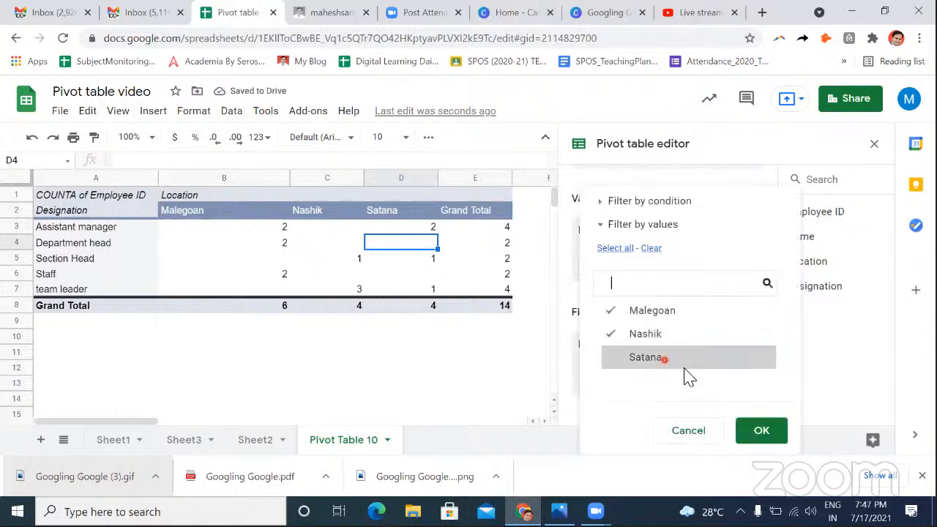
click(745, 424)
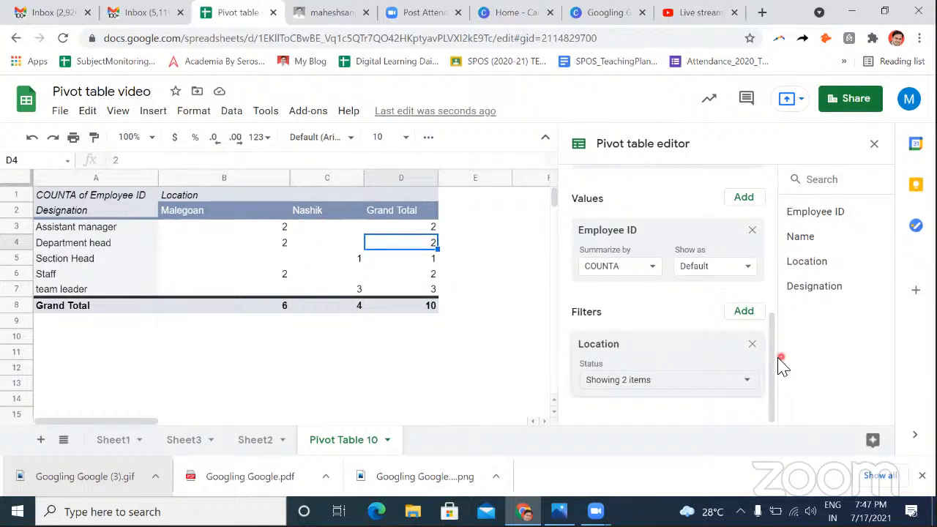
Insert a chart from the pivot table range A2:D7, leaving out the Grand Total row
scroll(769, 307, up, 3)
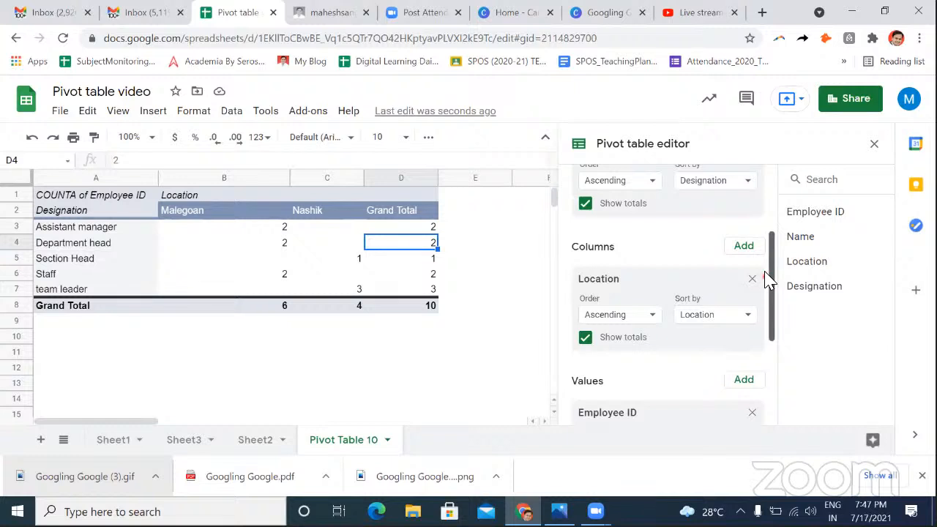
scroll(769, 278, up, 3)
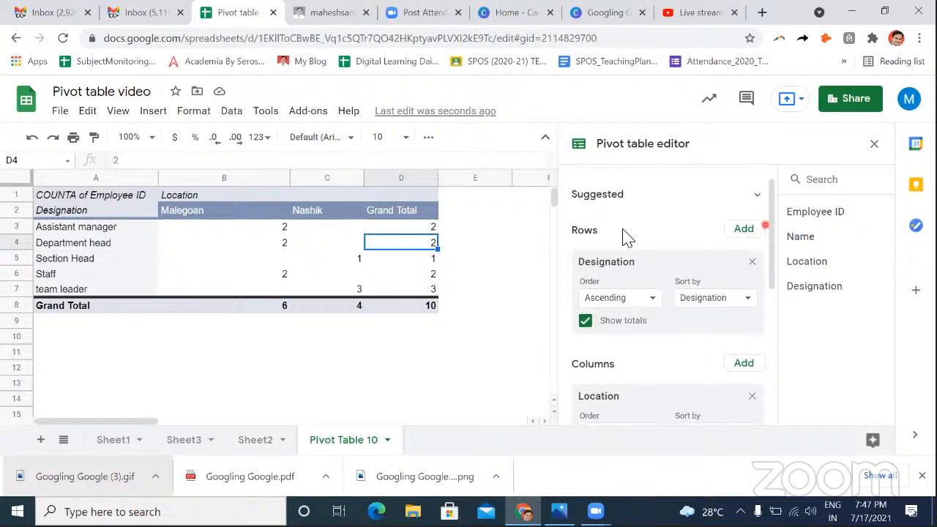
click(132, 210)
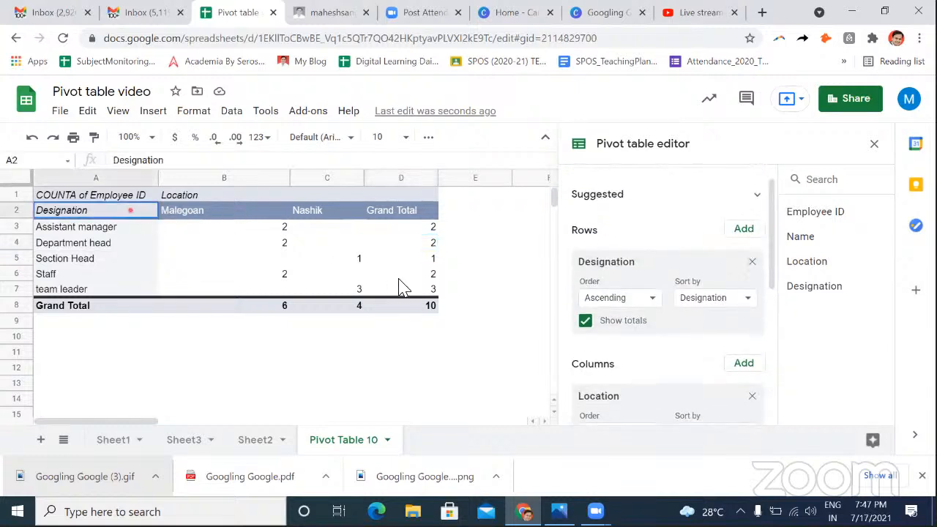
drag(401, 286, 419, 295)
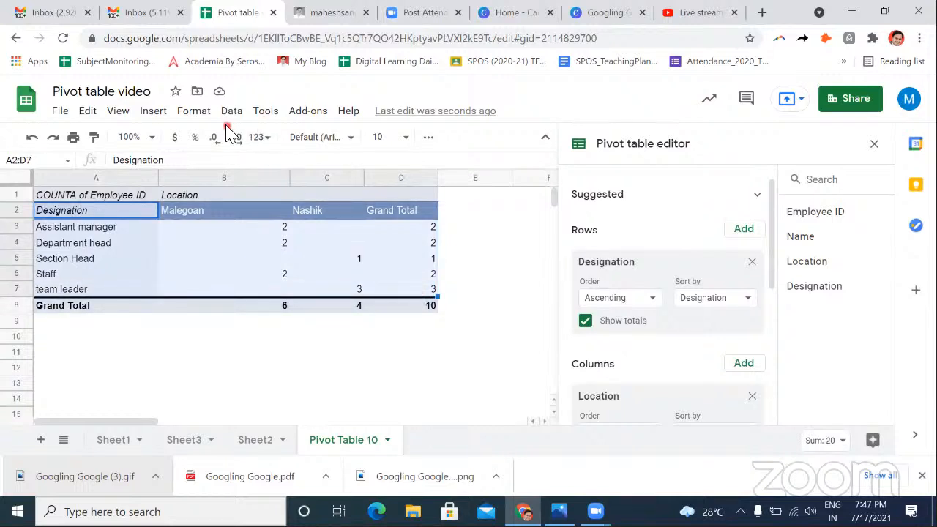
click(154, 112)
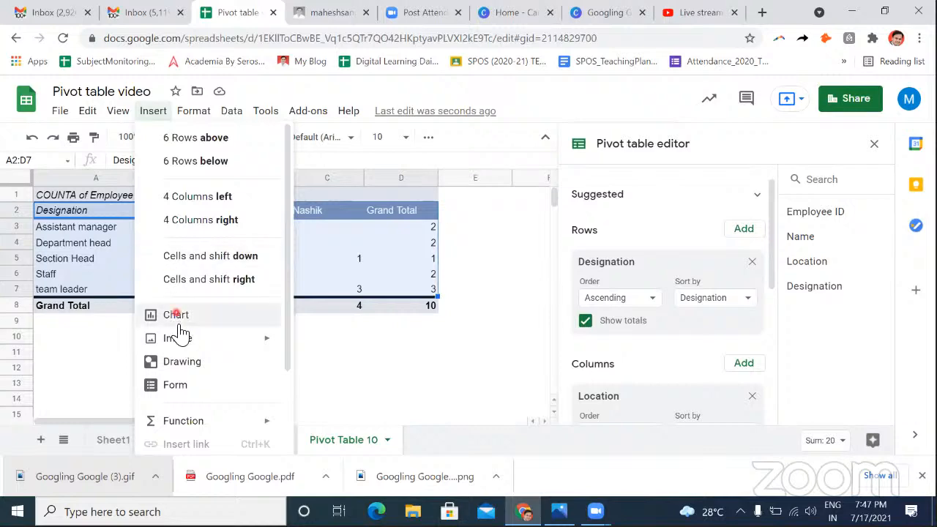
click(177, 326)
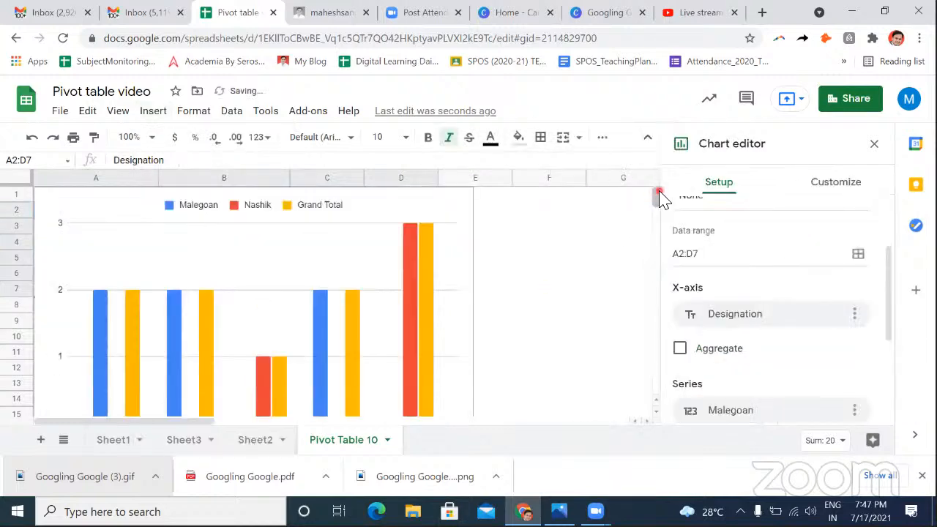
Examine the inserted column chart from its legend down to the designation labels on the horizontal axis
scroll(661, 198, down, 3)
scroll(661, 197, up, 3)
scroll(658, 208, down, 5)
scroll(658, 208, up, 5)
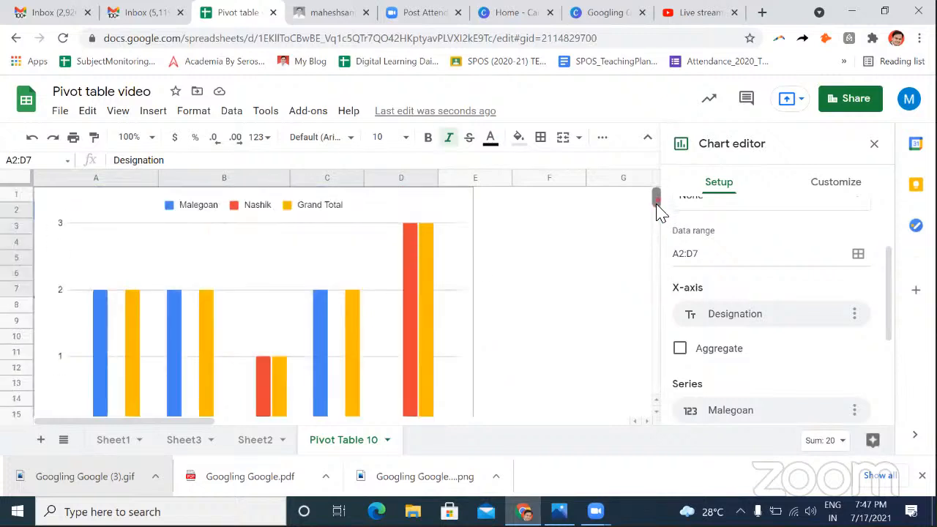
click(656, 413)
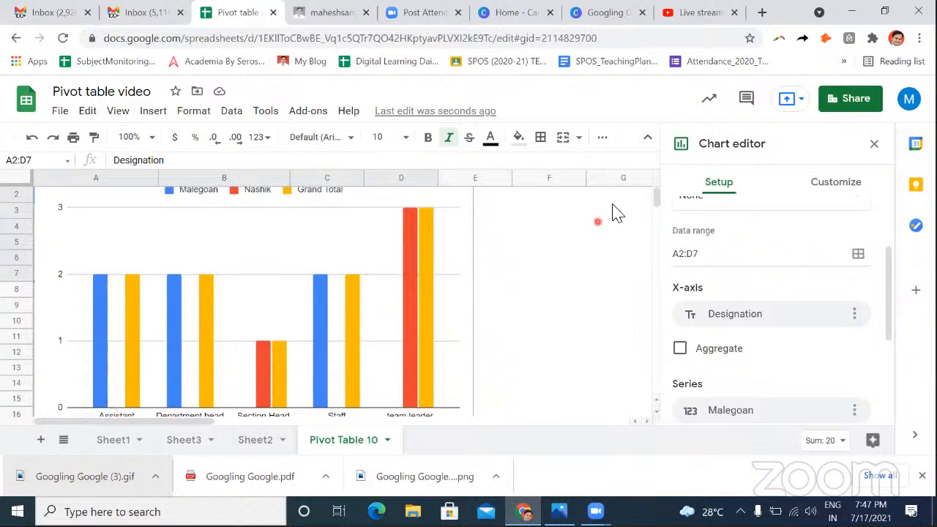
click(657, 183)
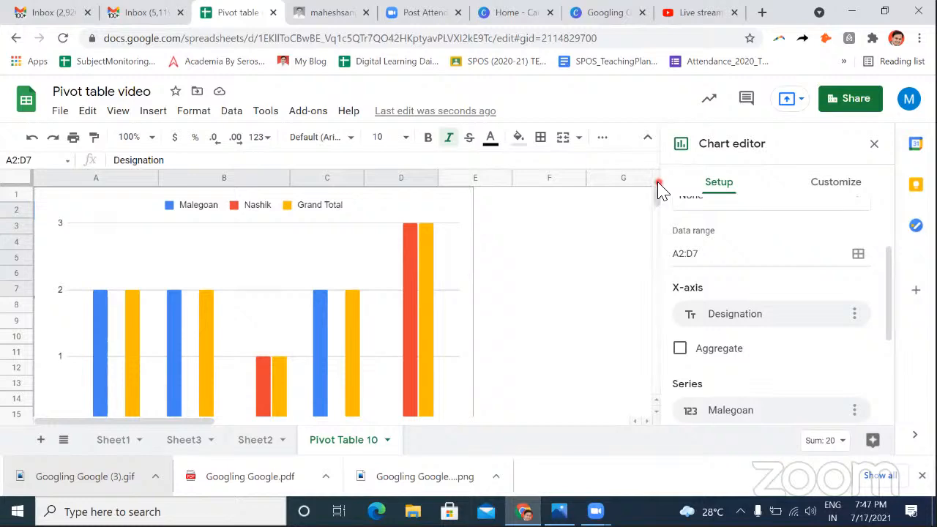
click(559, 511)
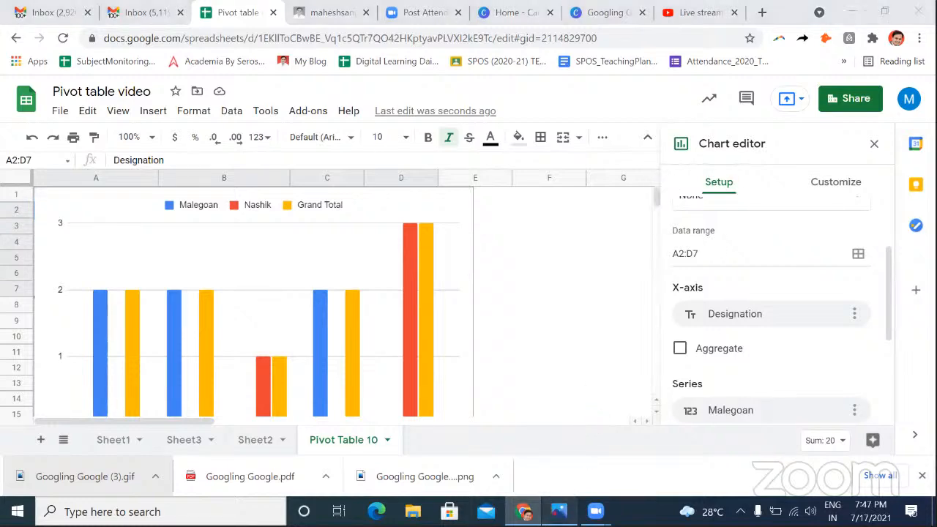